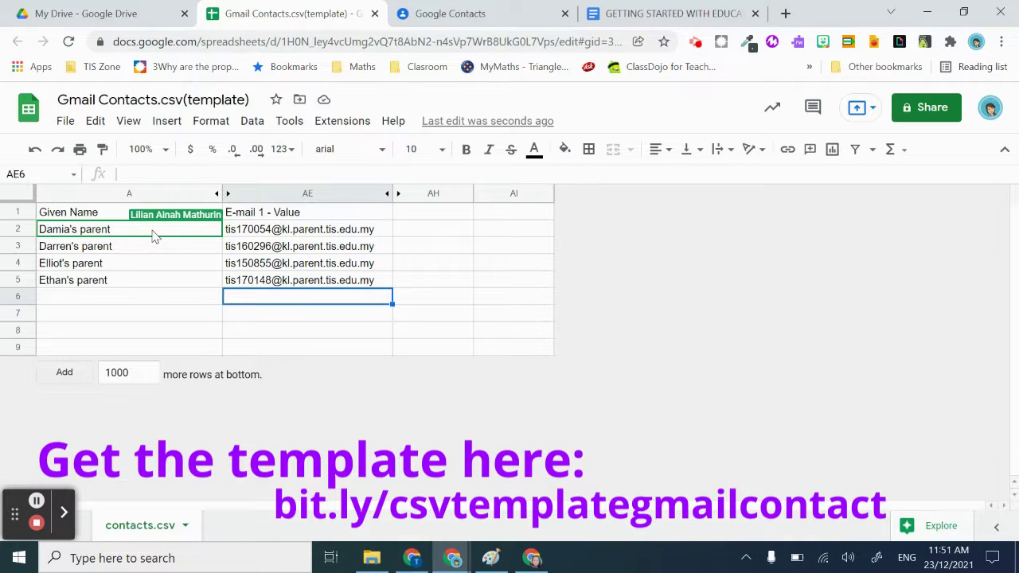
Enter the fifth parent's name in cell A6
{"action": "left_click", "coordinate": [109, 219]}
{"action": "left_click", "coordinate": [106, 230]}
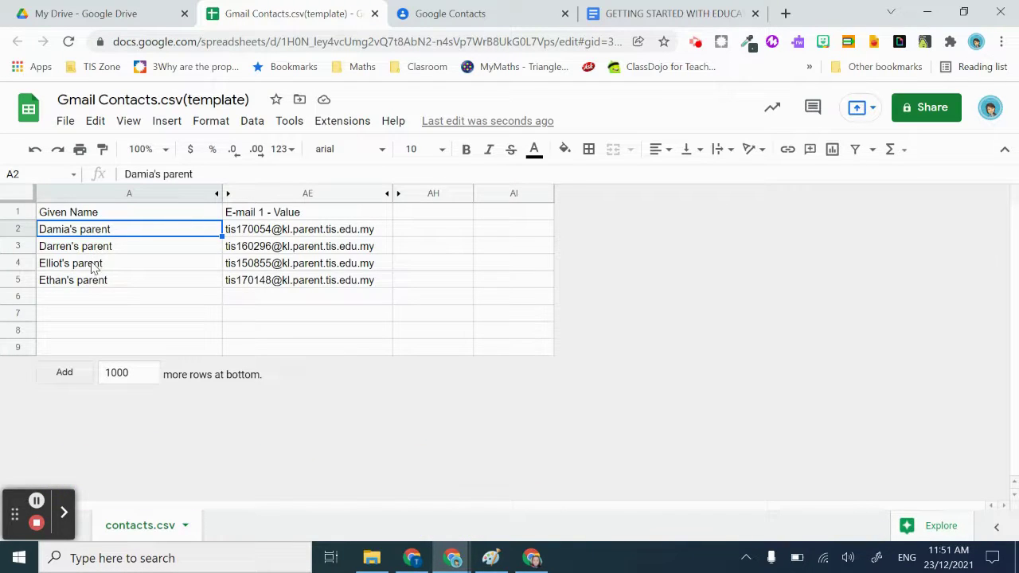
{"action": "double_click", "coordinate": [89, 297]}
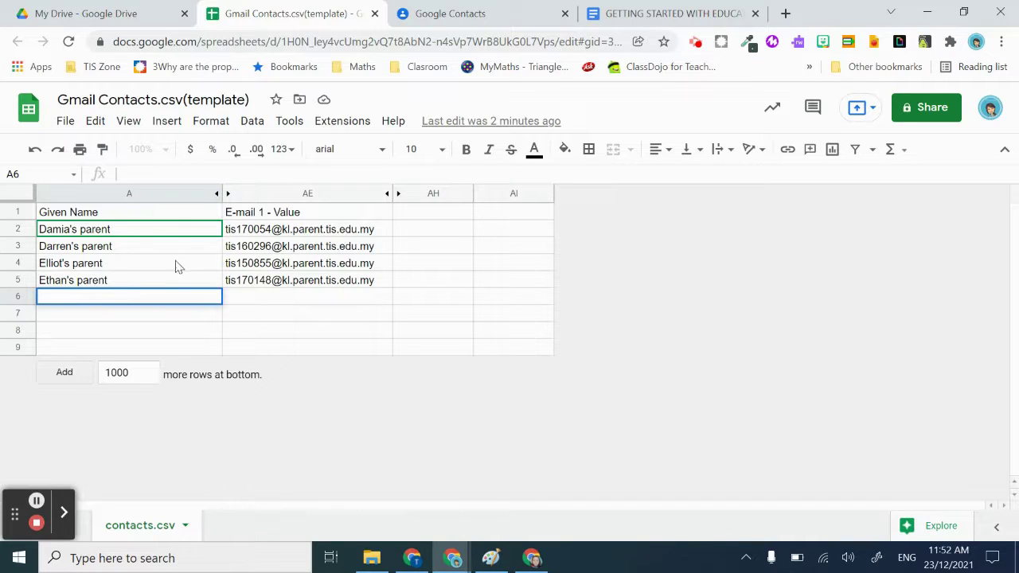
{"action": "double_click", "coordinate": [157, 297]}
{"action": "type", "text": "Lily's parent"}
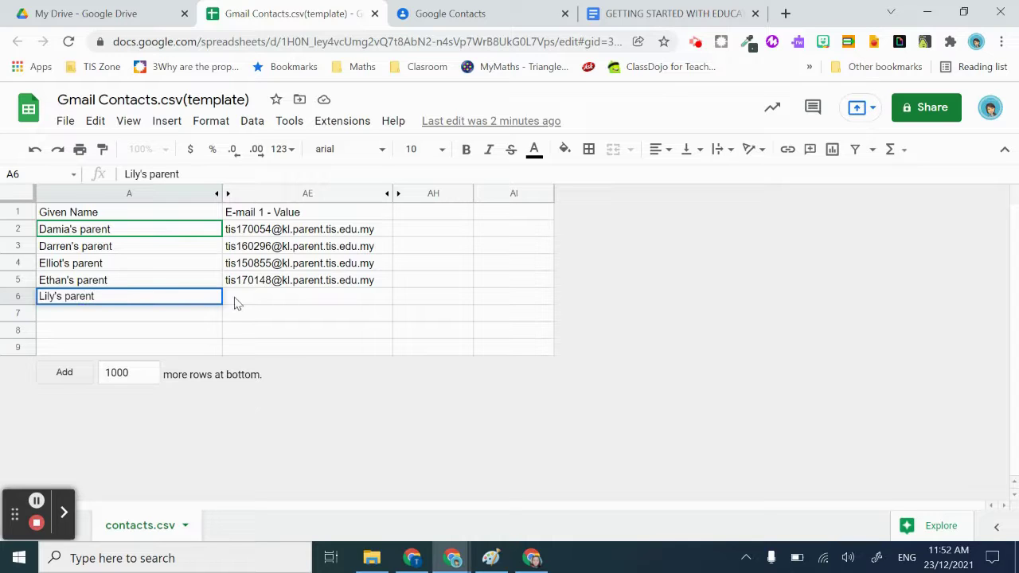
{"action": "left_click", "coordinate": [237, 302]}
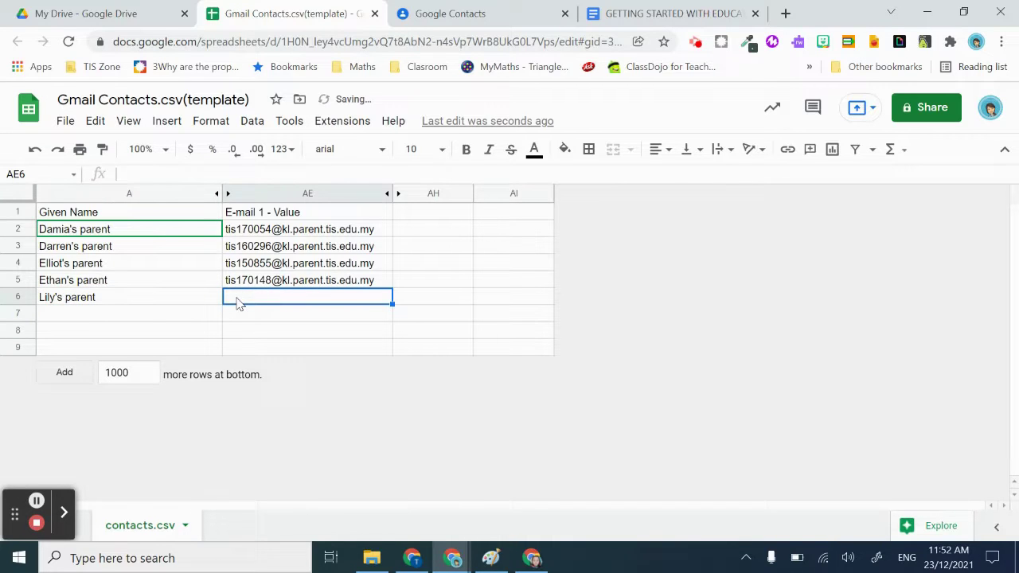
Enter that parent's school e-mail address in cell AE6 and commit it
{"action": "double_click", "coordinate": [236, 299]}
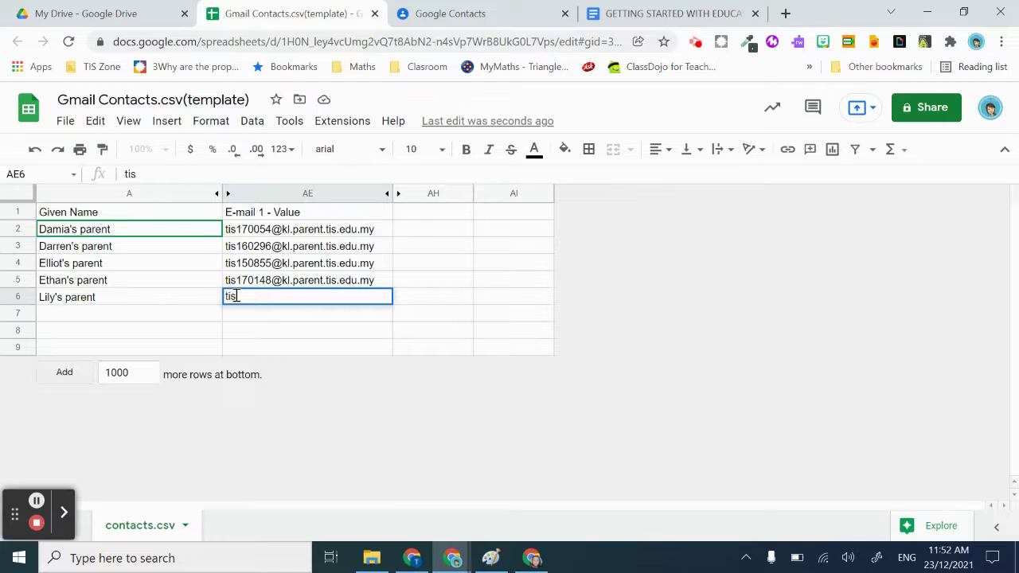
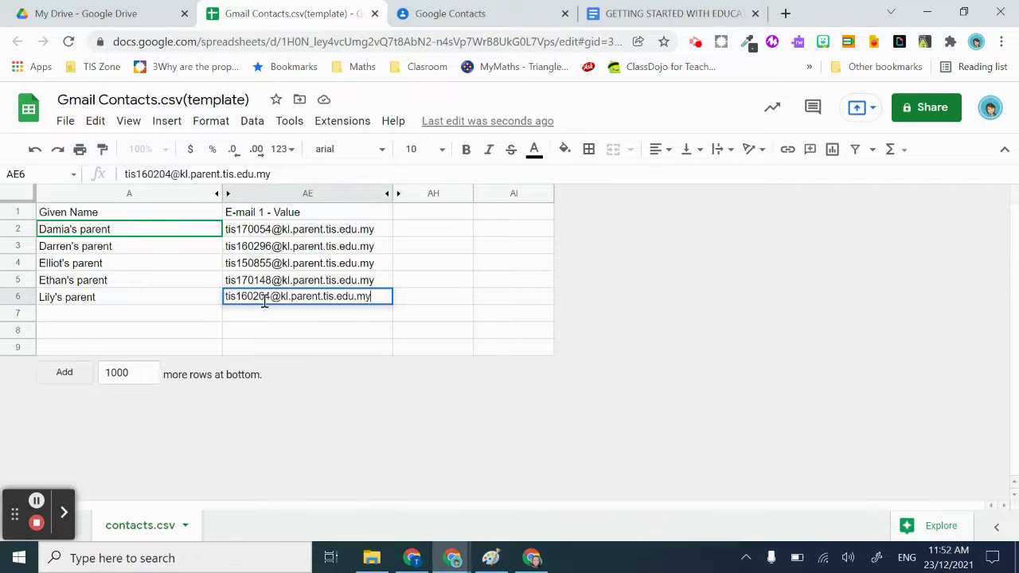
{"action": "left_click", "coordinate": [281, 300]}
{"action": "left_click", "coordinate": [410, 299]}
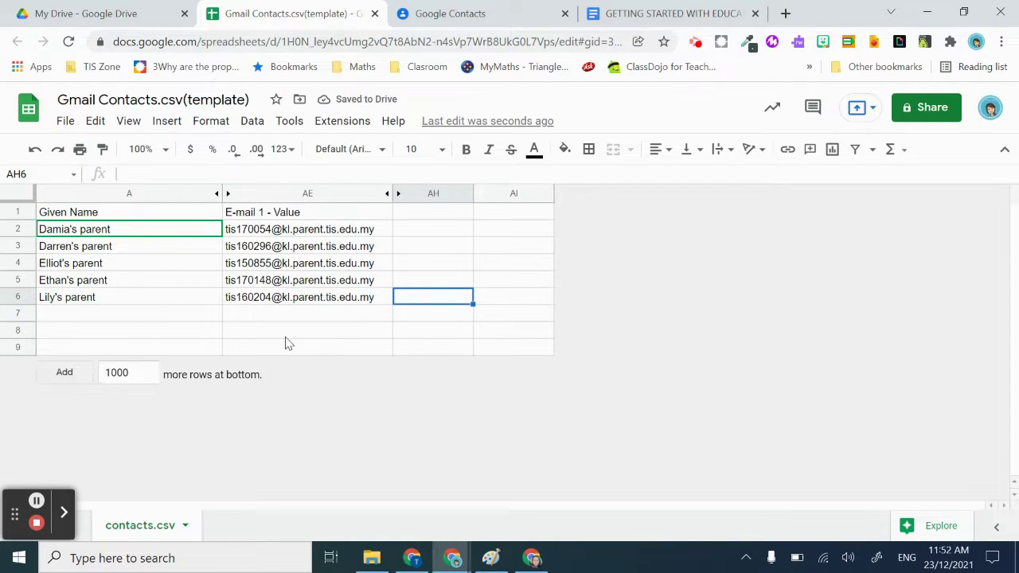
Append 1000 empty rows below the data, then scroll back to the top of the sheet
{"action": "left_click", "coordinate": [507, 351]}
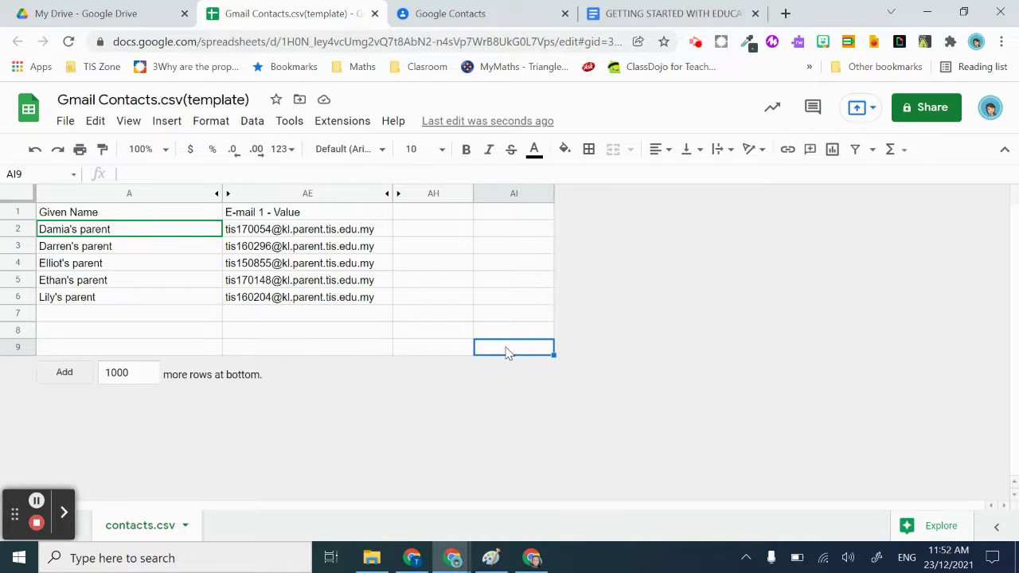
{"action": "left_click", "coordinate": [78, 374]}
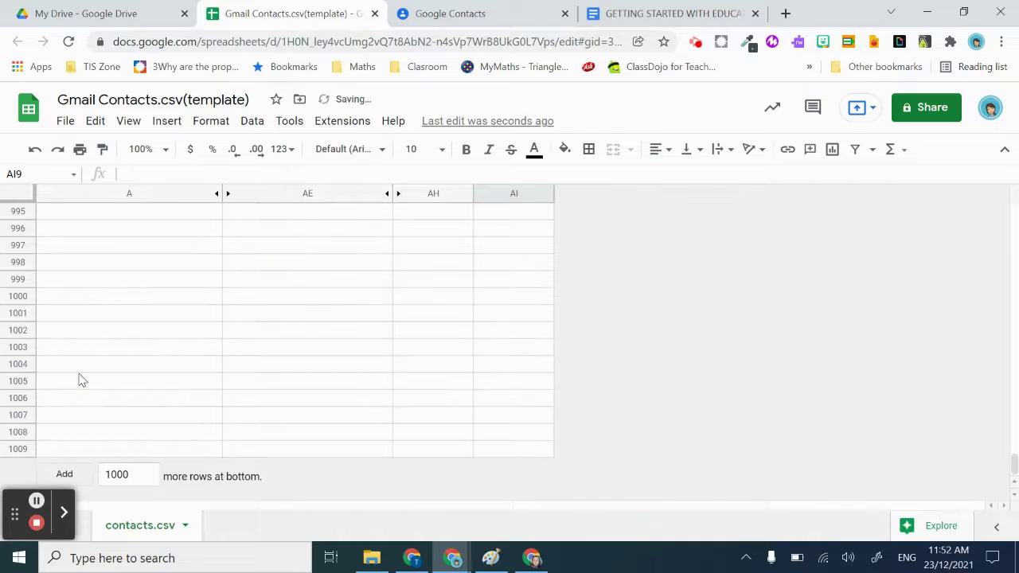
{"action": "scroll", "coordinate": [187, 381], "scroll_direction": "up", "scroll_amount": 15}
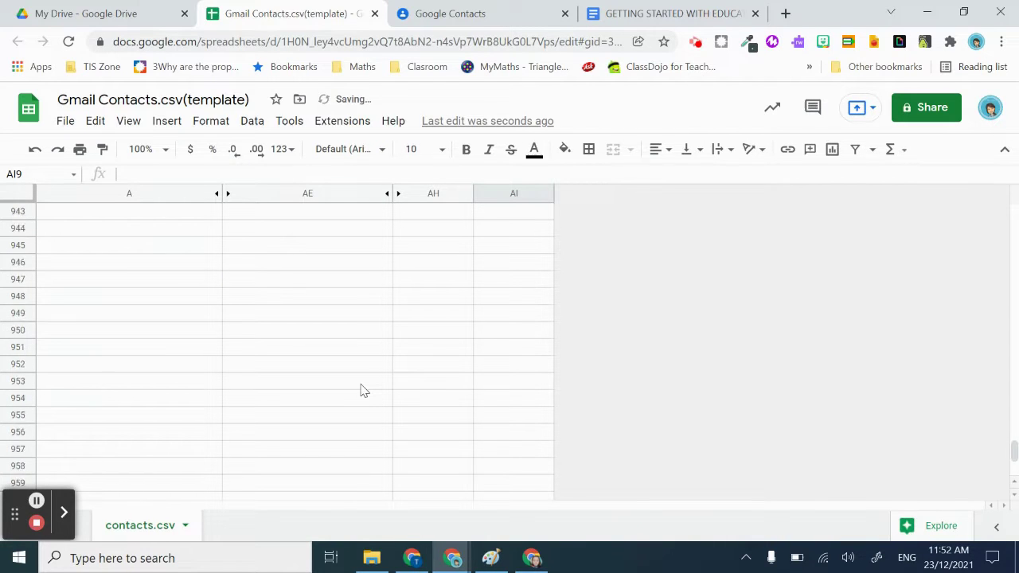
{"action": "scroll", "coordinate": [362, 390], "scroll_direction": "up", "scroll_amount": 7}
{"action": "left_click_drag", "start_coordinate": [1008, 435], "coordinate": [1018, 211]}
{"action": "scroll", "coordinate": [450, 314], "scroll_direction": "up", "scroll_amount": 7}
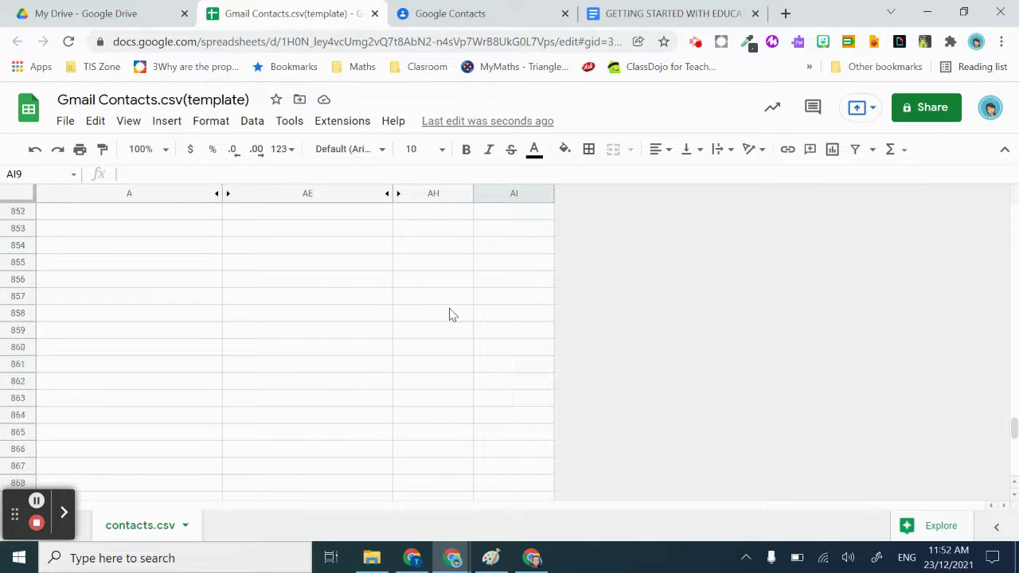
{"action": "left_click_drag", "start_coordinate": [1013, 421], "coordinate": [1015, 211]}
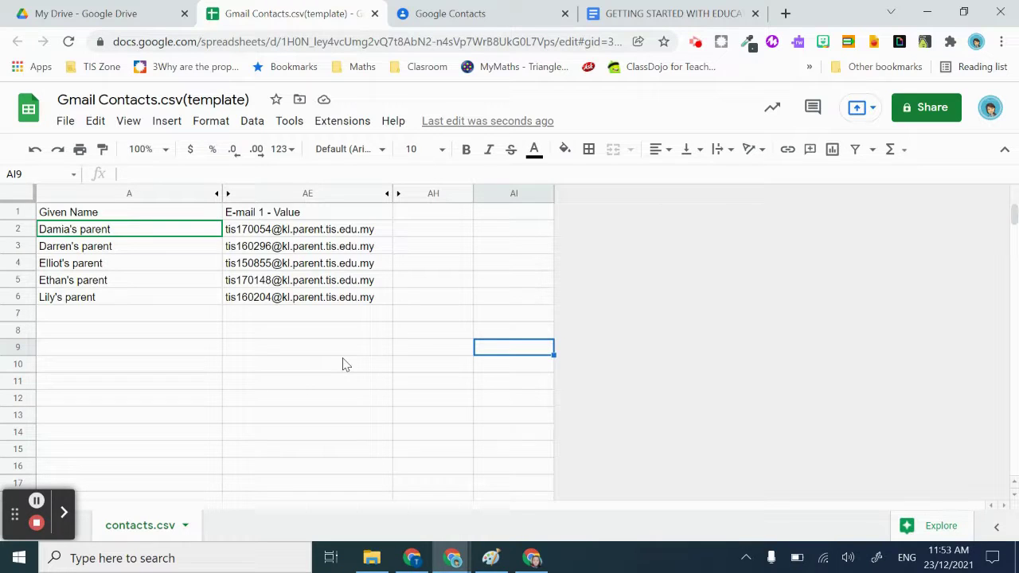
Download the sheet as Comma Separated Values (.csv), producing Gmail Contacts.csv
{"action": "left_click", "coordinate": [66, 121]}
{"action": "mouse_move", "coordinate": [155, 323]}
{"action": "scroll", "coordinate": [156, 326], "scroll_direction": "down", "scroll_amount": 2}
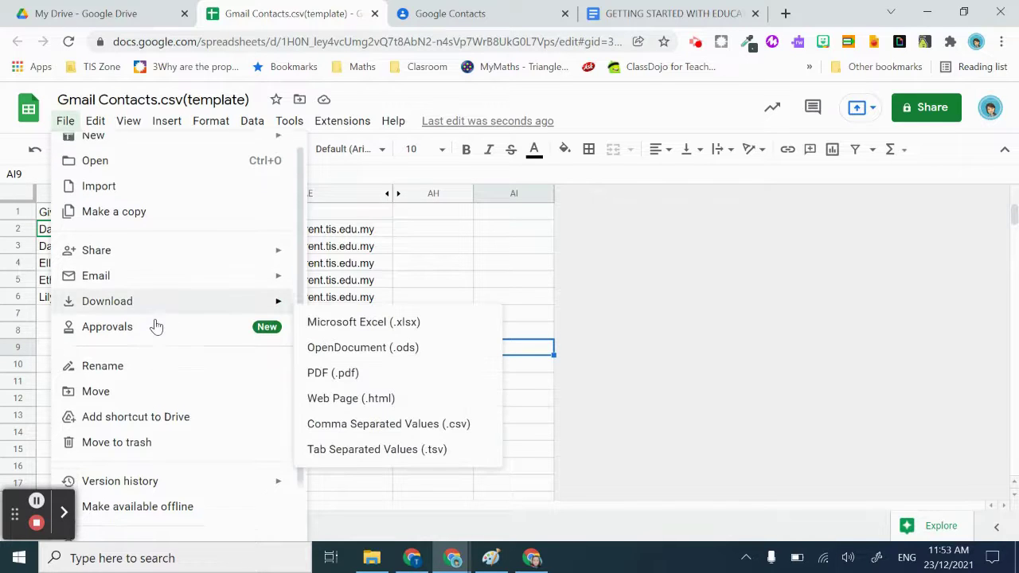
{"action": "scroll", "coordinate": [155, 323], "scroll_direction": "up", "scroll_amount": 1}
{"action": "scroll", "coordinate": [153, 323], "scroll_direction": "down", "scroll_amount": 2}
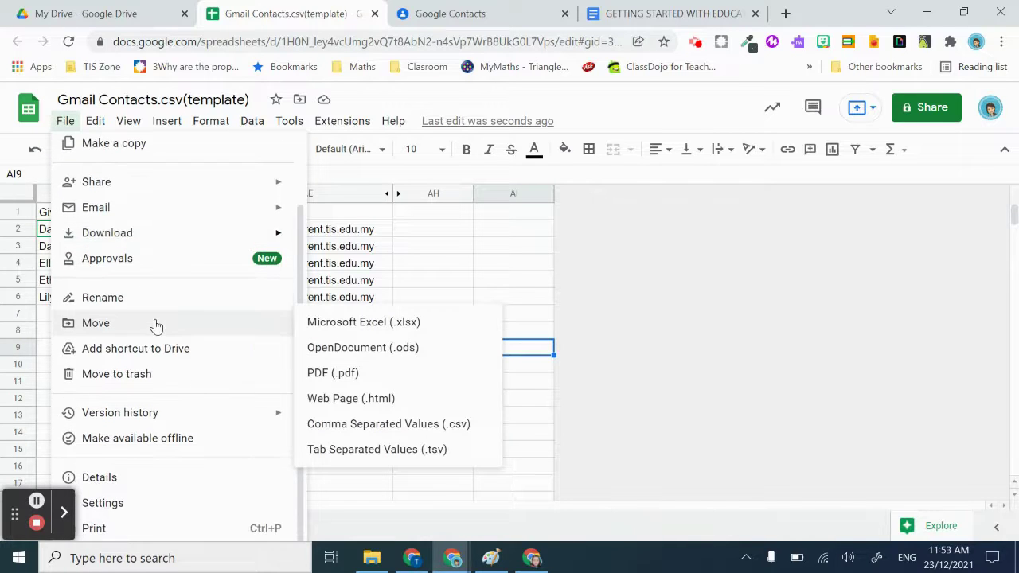
{"action": "scroll", "coordinate": [155, 384], "scroll_direction": "up", "scroll_amount": 2}
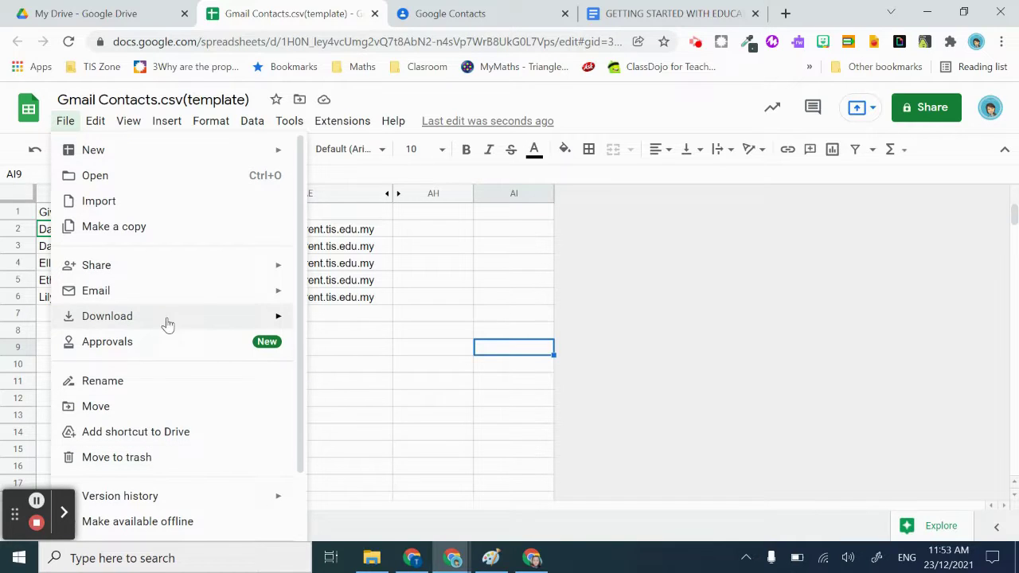
{"action": "scroll", "coordinate": [348, 359], "scroll_direction": "up", "scroll_amount": 3}
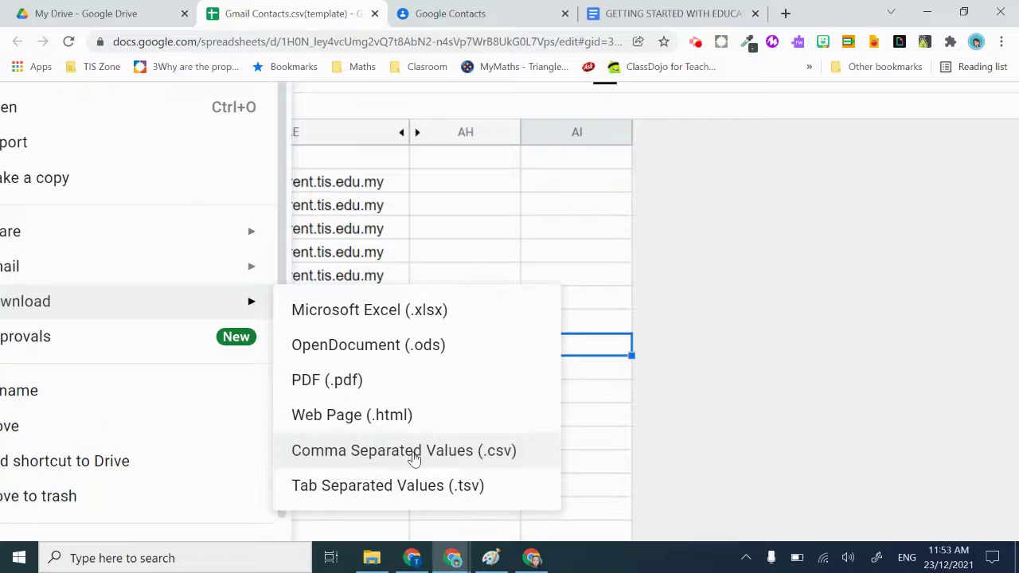
{"action": "left_click", "coordinate": [413, 456]}
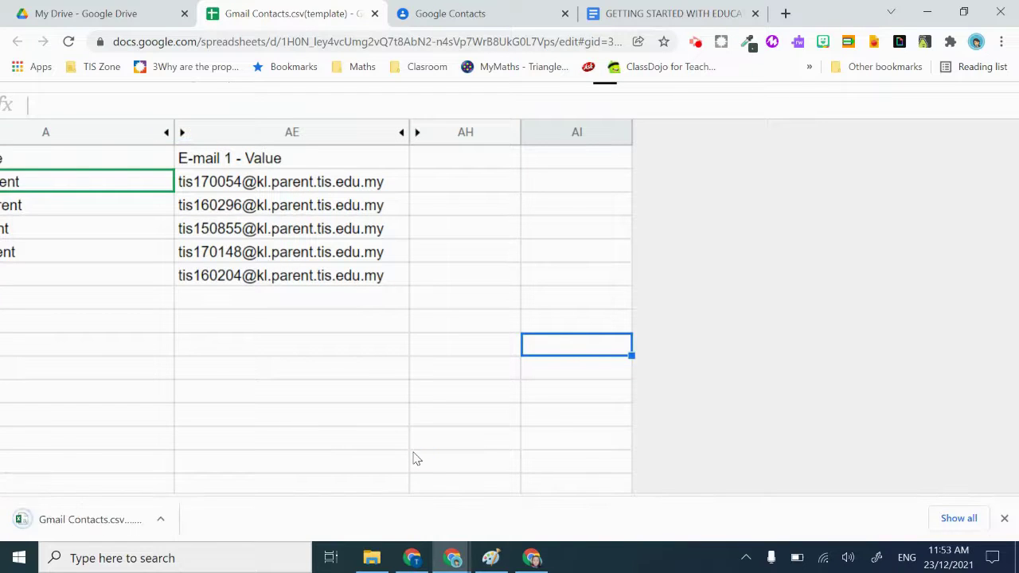
{"action": "scroll", "coordinate": [413, 459], "scroll_direction": "down", "scroll_amount": 1}
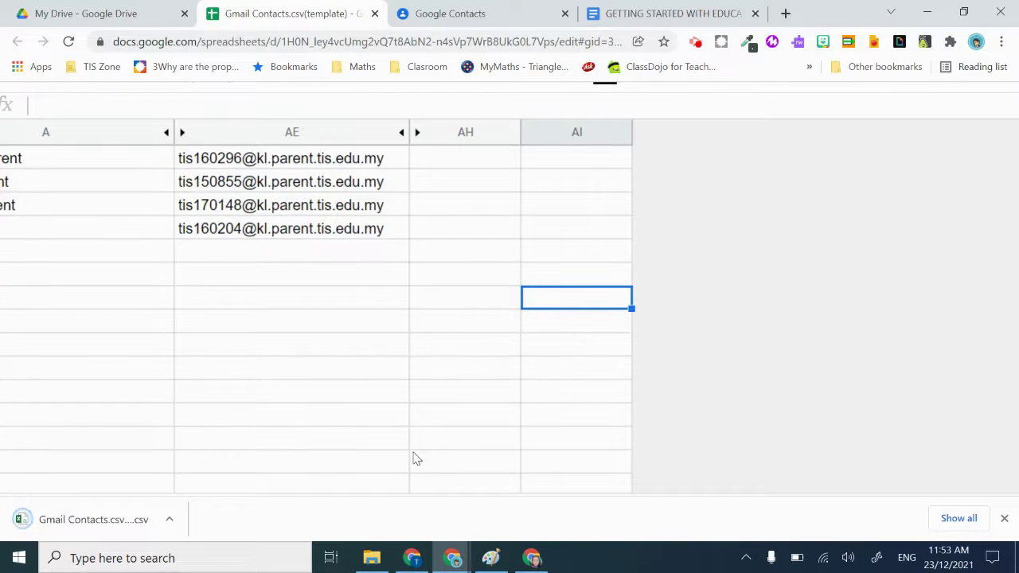
{"action": "scroll", "coordinate": [413, 458], "scroll_direction": "down", "scroll_amount": 2}
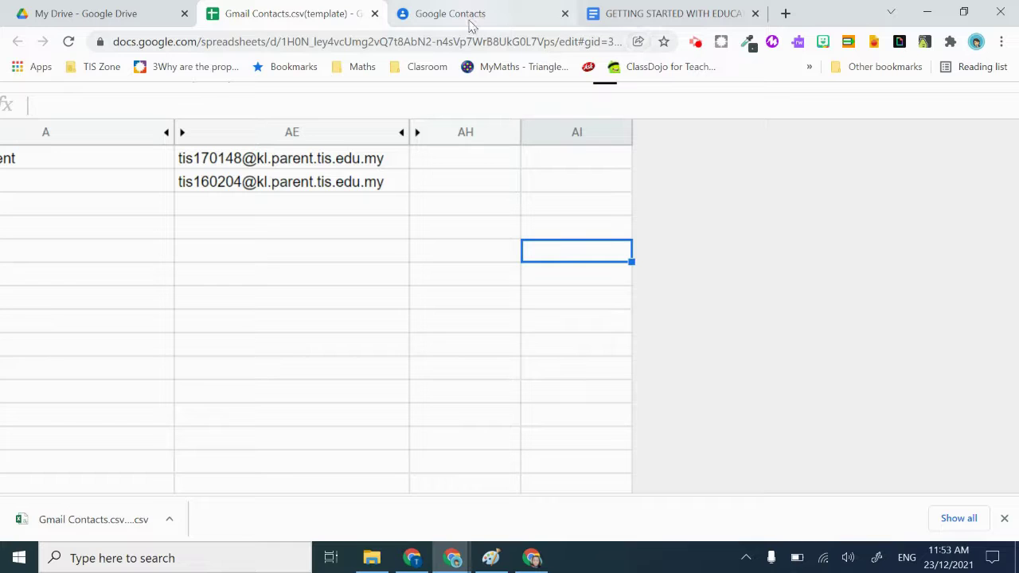
{"action": "scroll", "coordinate": [867, 196], "scroll_direction": "down", "scroll_amount": 1}
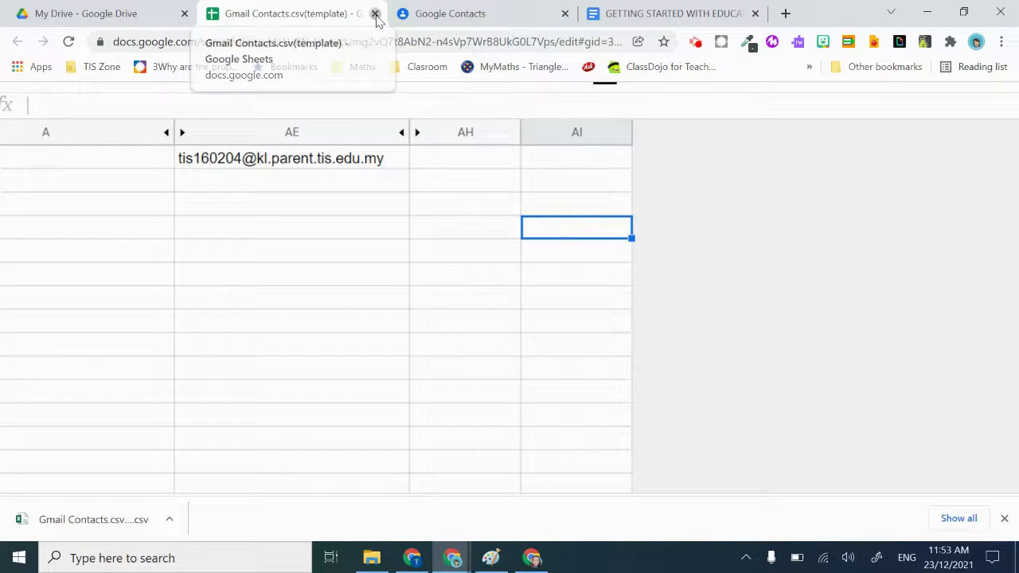
Close the contacts spreadsheet tab and open a new blank browser tab
{"action": "left_click", "coordinate": [375, 15]}
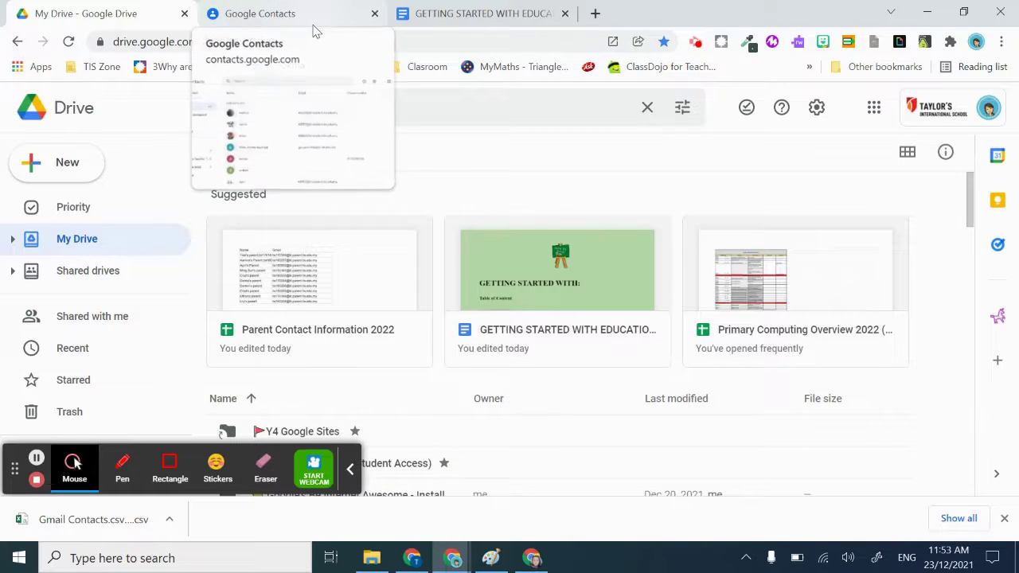
{"action": "left_click", "coordinate": [880, 109]}
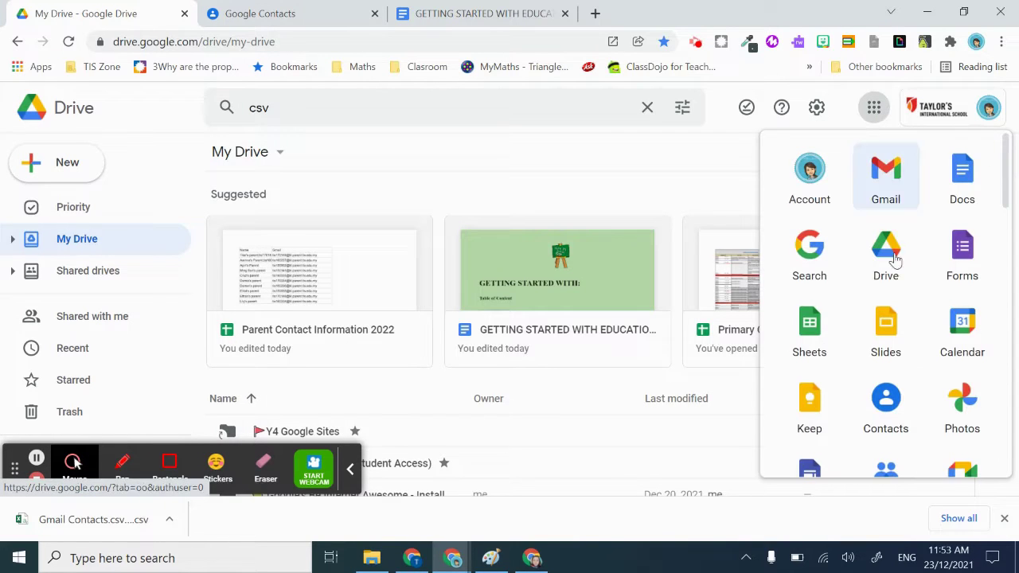
{"action": "scroll", "coordinate": [907, 283], "scroll_direction": "down", "scroll_amount": 1}
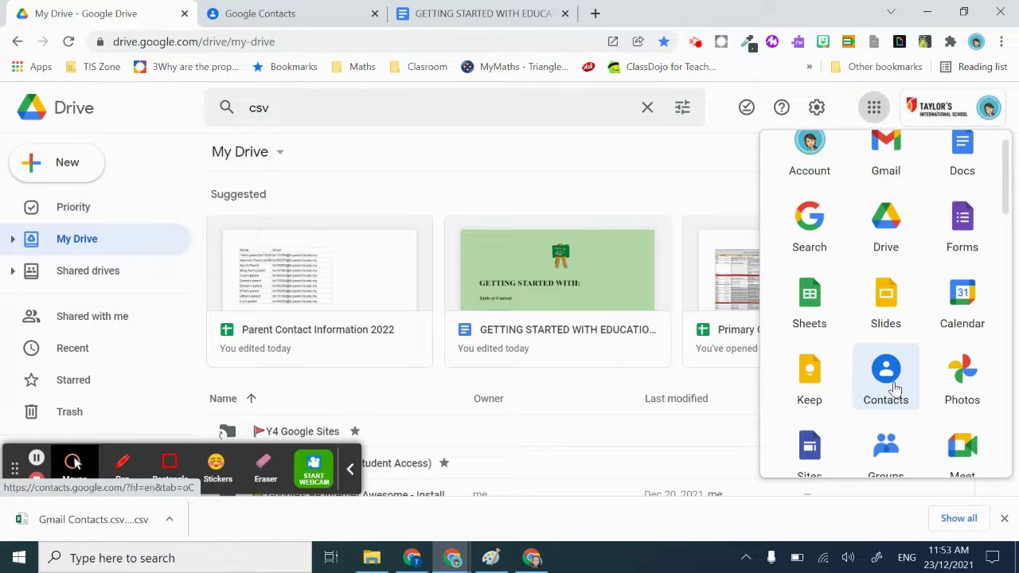
{"action": "left_click", "coordinate": [595, 13]}
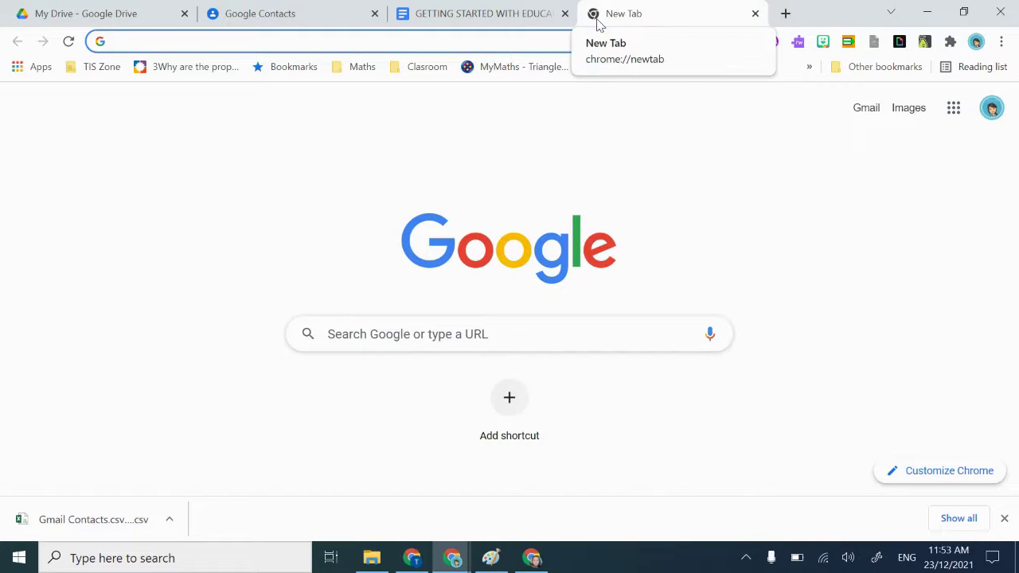
Go to contacts.google.com, close the duplicate tab, and return to the existing Contacts tab
{"action": "type", "text": "contact"}
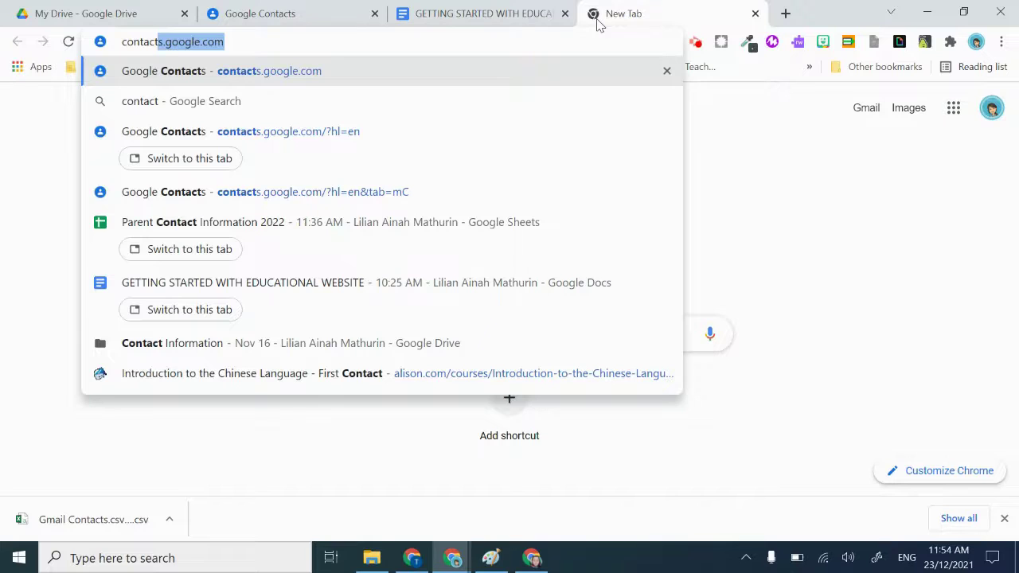
{"action": "key", "text": "Return"}
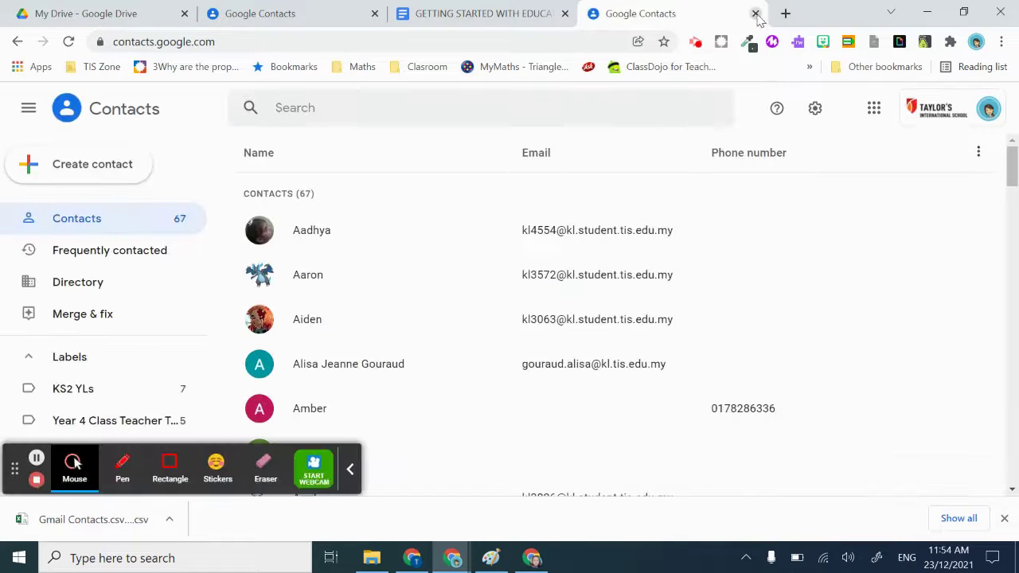
{"action": "left_click", "coordinate": [755, 14]}
{"action": "left_click", "coordinate": [329, 23]}
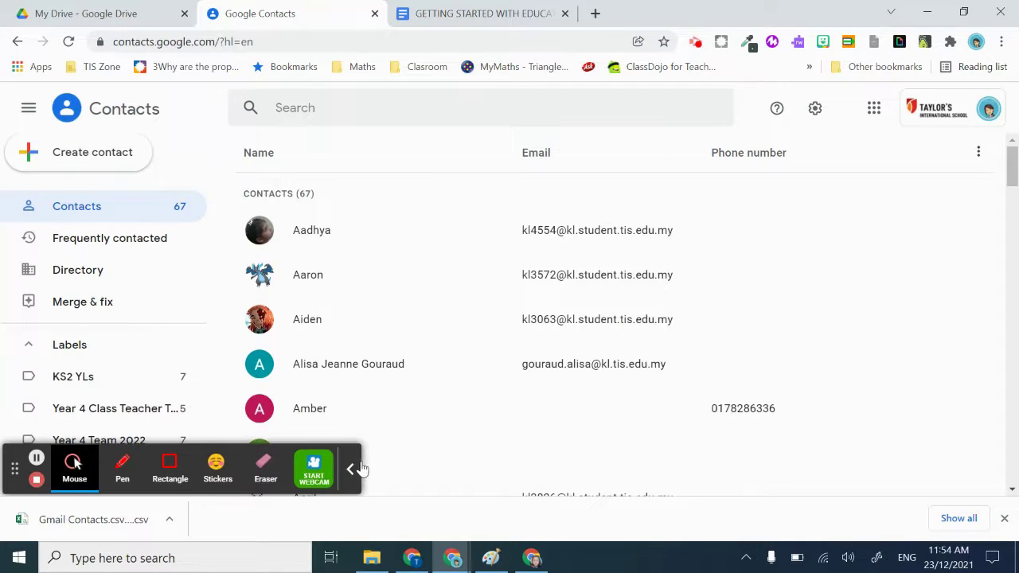
{"action": "left_click", "coordinate": [351, 469]}
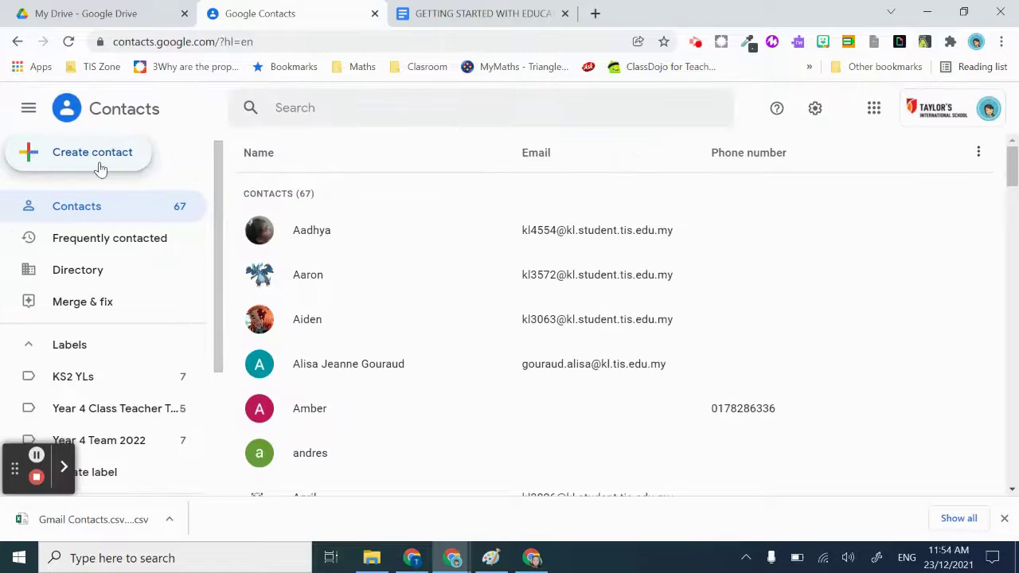
Choose Create multiple contacts and review the example entry format and CSV file note
{"action": "left_click", "coordinate": [101, 162]}
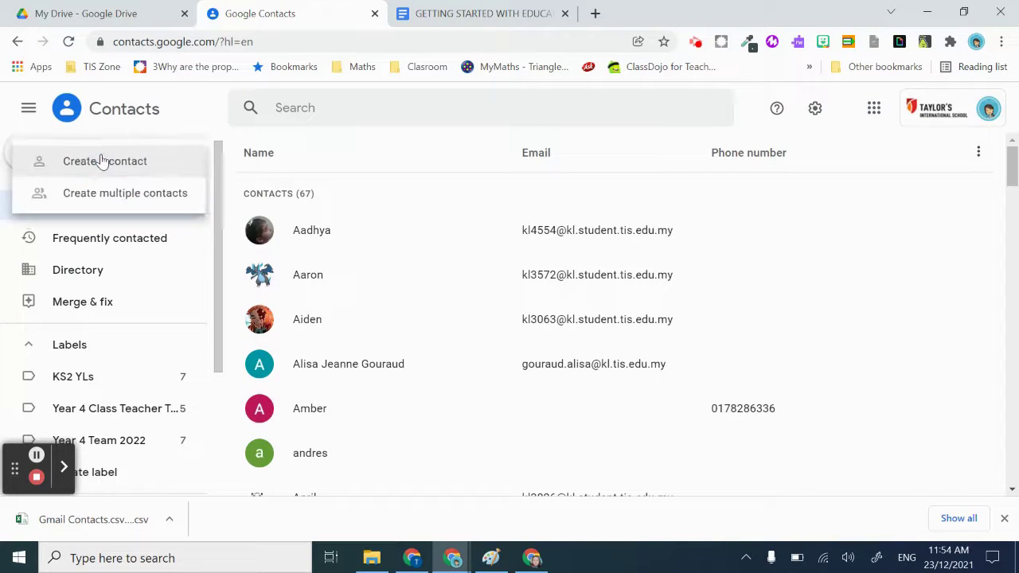
{"action": "left_click", "coordinate": [118, 200]}
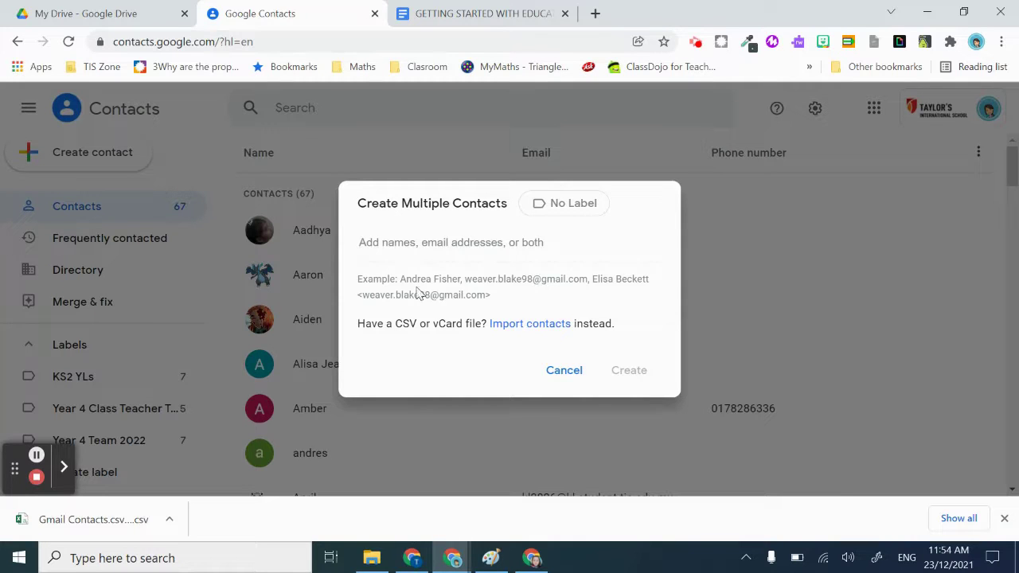
{"action": "left_click_drag", "start_coordinate": [403, 280], "coordinate": [509, 283]}
{"action": "left_click", "coordinate": [505, 298]}
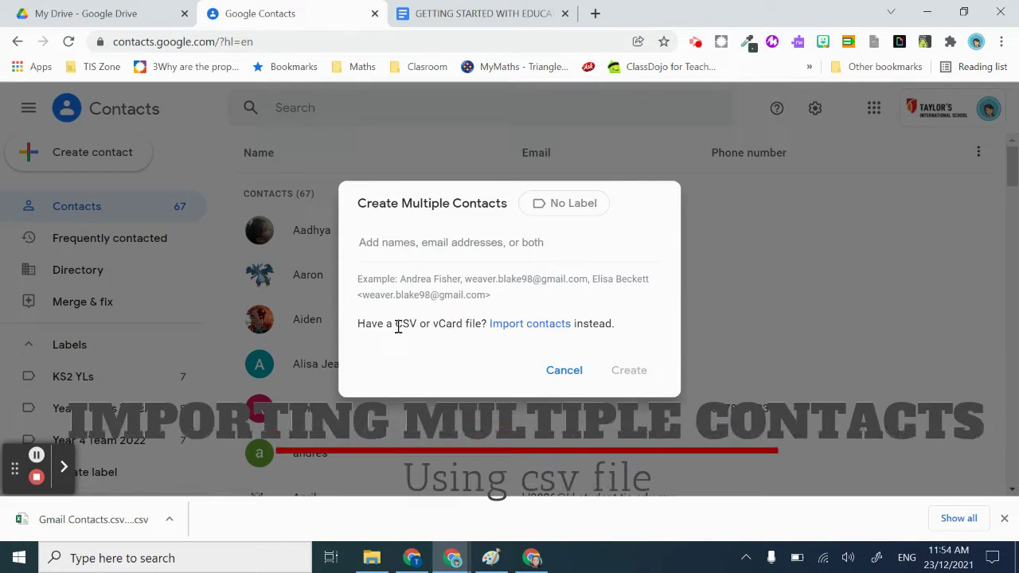
{"action": "left_click_drag", "start_coordinate": [397, 325], "coordinate": [404, 325]}
{"action": "left_click", "coordinate": [424, 319]}
Import the Gmail Contacts CSV from the Downloads folder
{"action": "left_click", "coordinate": [542, 324]}
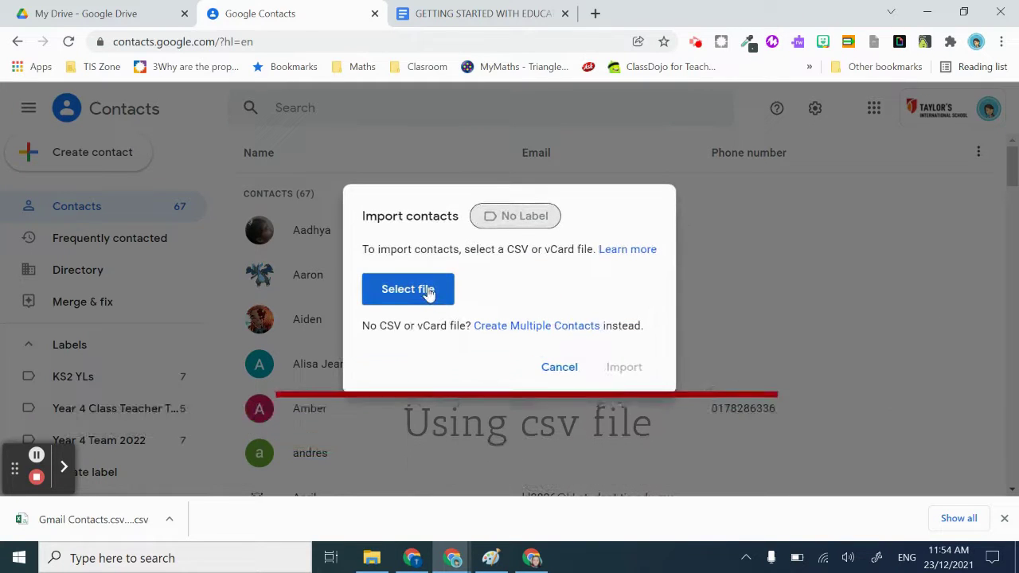
{"action": "left_click", "coordinate": [429, 291]}
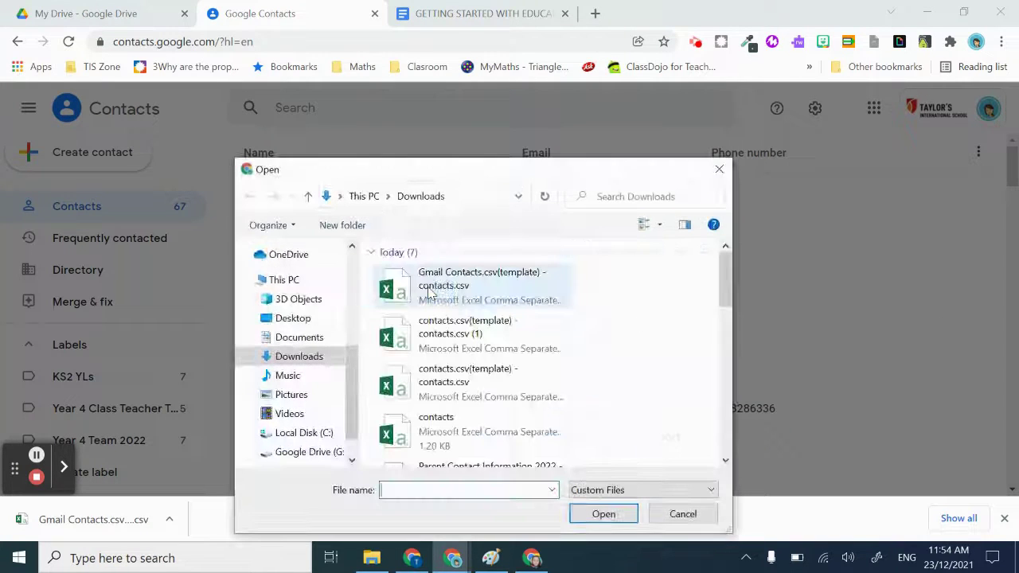
{"action": "double_click", "coordinate": [485, 296]}
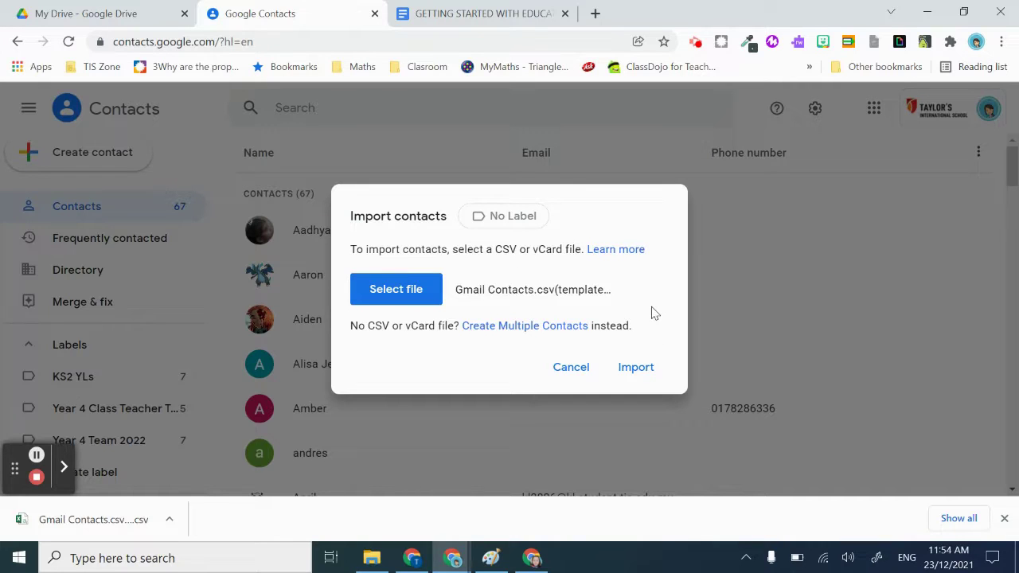
{"action": "left_click", "coordinate": [638, 368]}
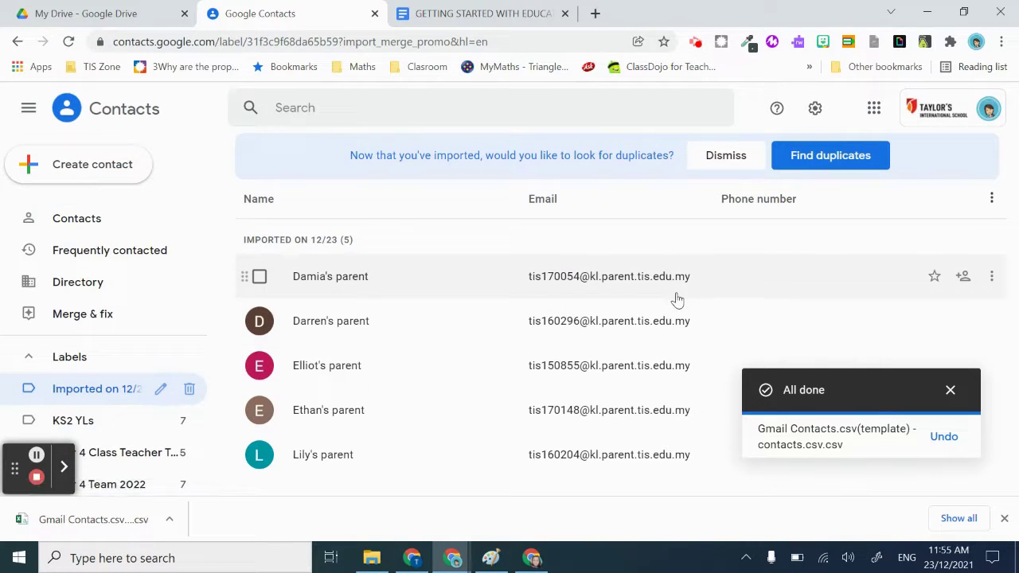
Run Find duplicates on the contacts to confirm none were created
{"action": "left_click", "coordinate": [800, 166]}
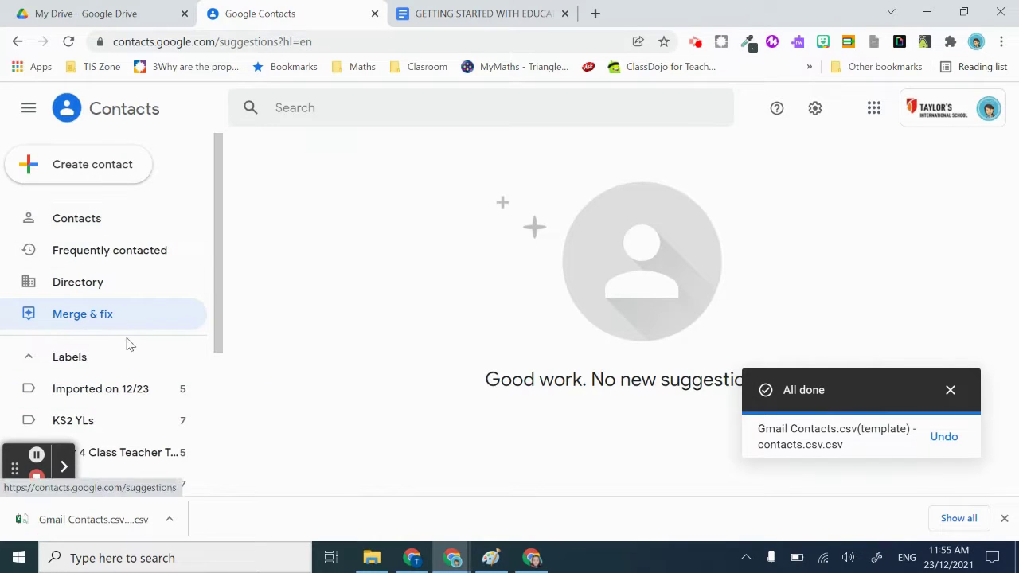
{"action": "scroll", "coordinate": [114, 292], "scroll_direction": "down", "scroll_amount": 2}
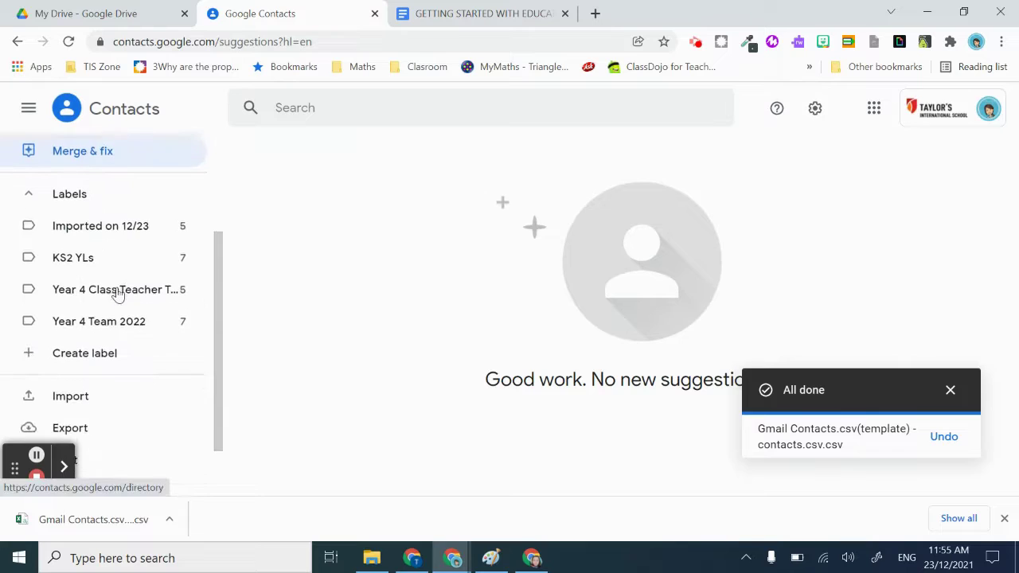
{"action": "scroll", "coordinate": [154, 287], "scroll_direction": "up", "scroll_amount": 2}
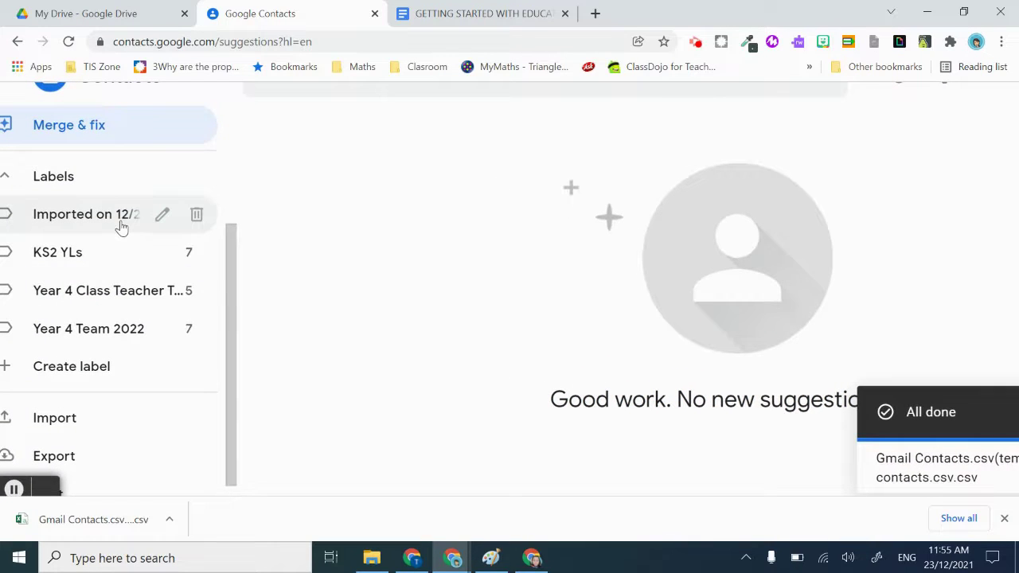
{"action": "scroll", "coordinate": [109, 223], "scroll_direction": "down", "scroll_amount": 2}
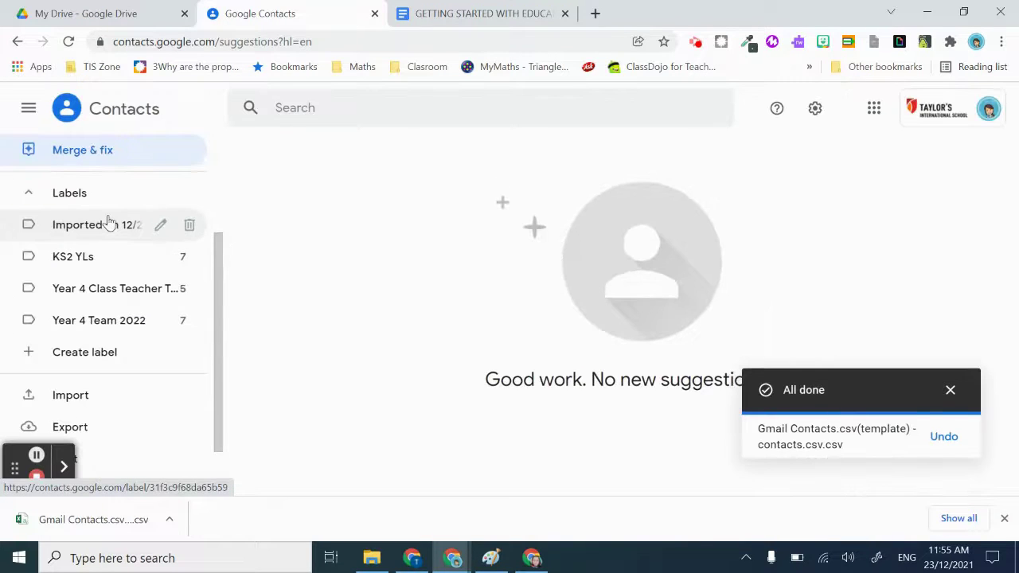
{"action": "scroll", "coordinate": [97, 307], "scroll_direction": "up", "scroll_amount": 1}
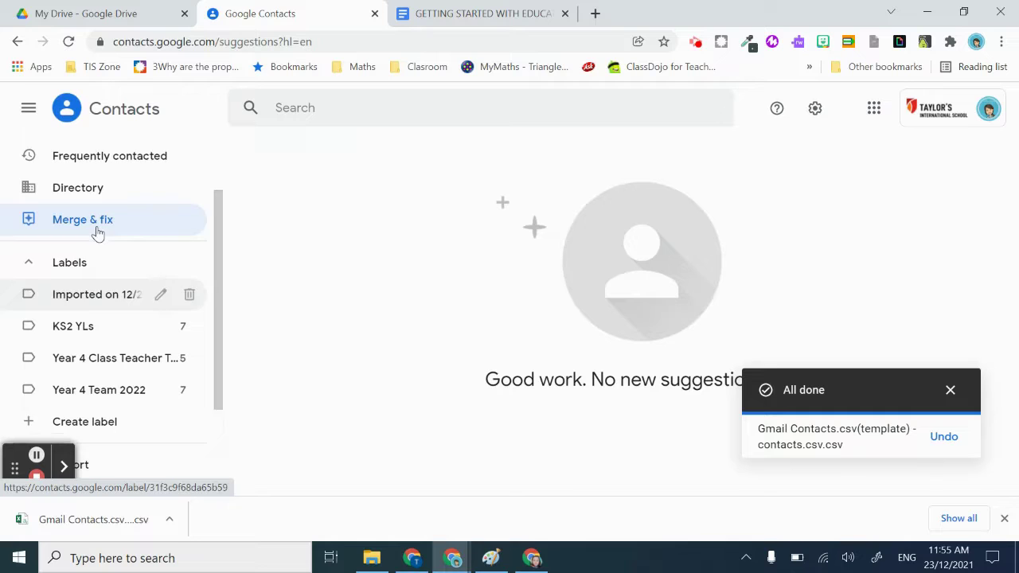
Open the first parent under the Imported on 12/23 label and dismiss the import notice
{"action": "left_click", "coordinate": [100, 312]}
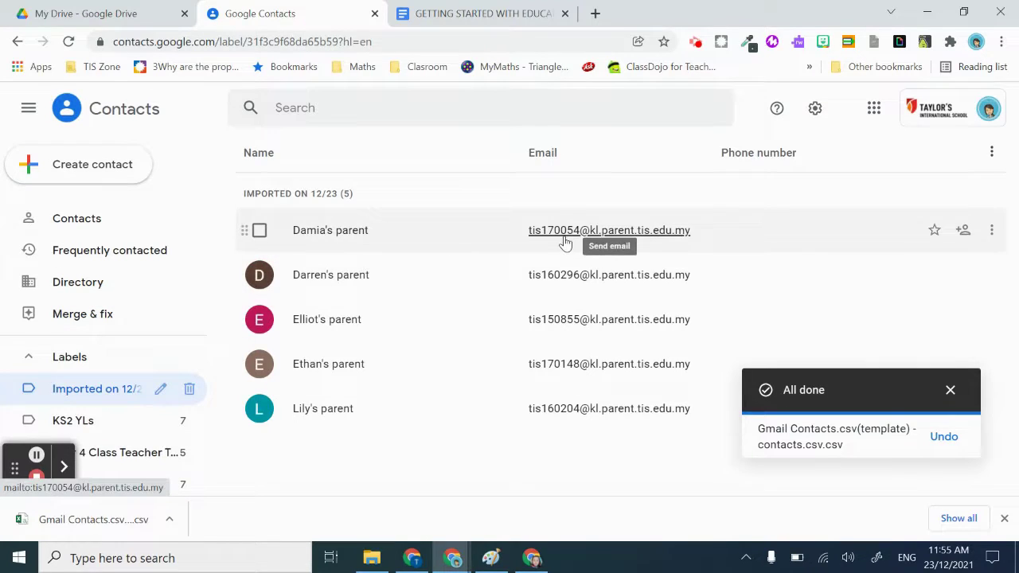
{"action": "left_click", "coordinate": [373, 232]}
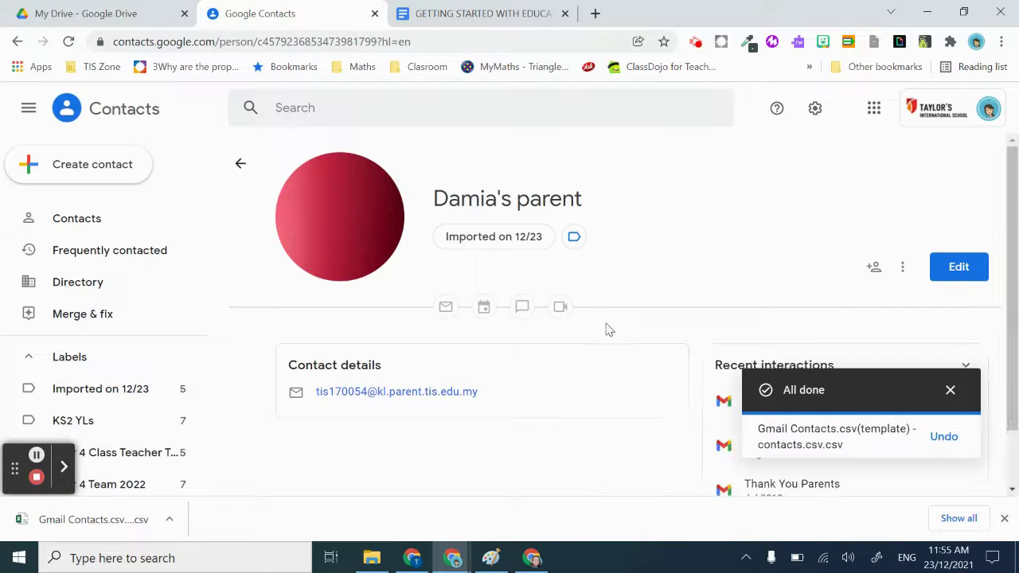
{"action": "scroll", "coordinate": [605, 329], "scroll_direction": "down", "scroll_amount": 2}
{"action": "scroll", "coordinate": [591, 391], "scroll_direction": "up", "scroll_amount": 1}
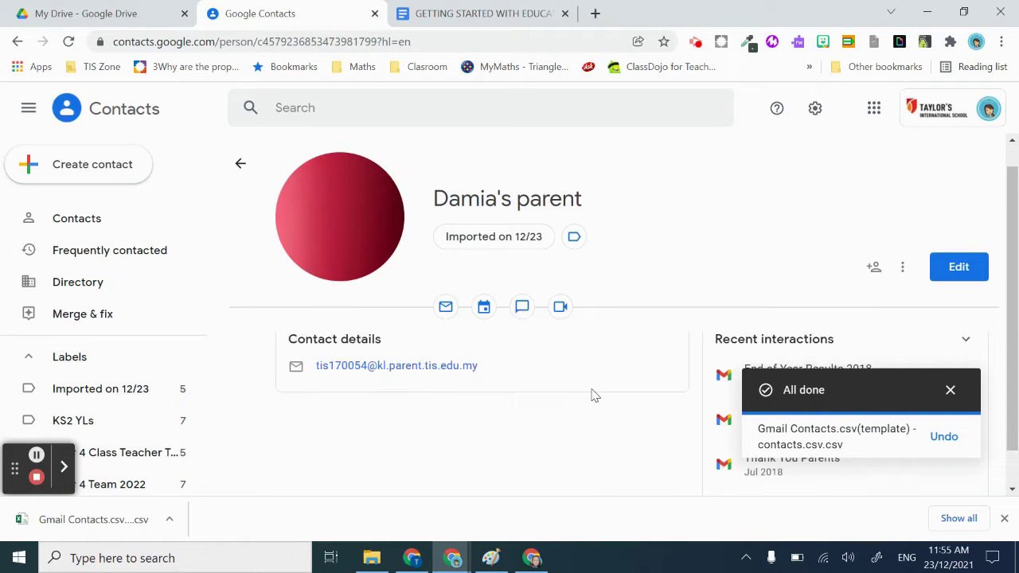
{"action": "left_click", "coordinate": [947, 389]}
{"action": "scroll", "coordinate": [628, 402], "scroll_direction": "down", "scroll_amount": 1}
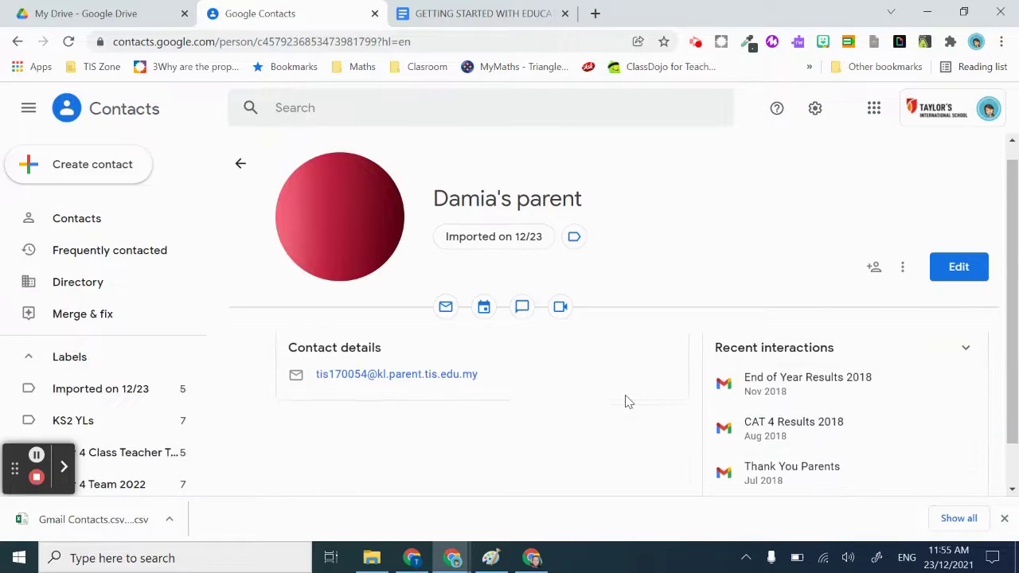
{"action": "scroll", "coordinate": [626, 402], "scroll_direction": "up", "scroll_amount": 1}
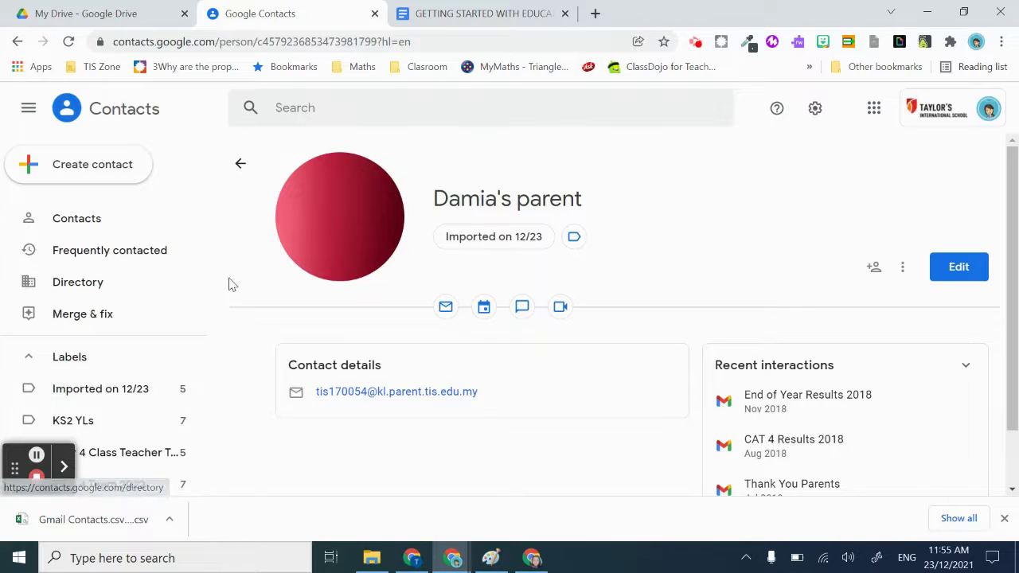
{"action": "scroll", "coordinate": [230, 284], "scroll_direction": "down", "scroll_amount": 1}
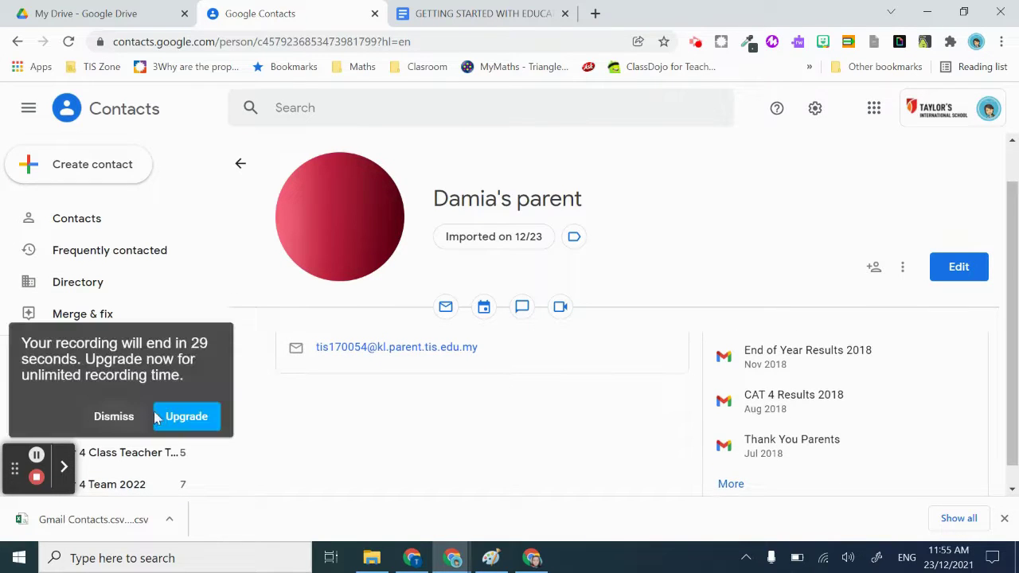
{"action": "left_click", "coordinate": [129, 417]}
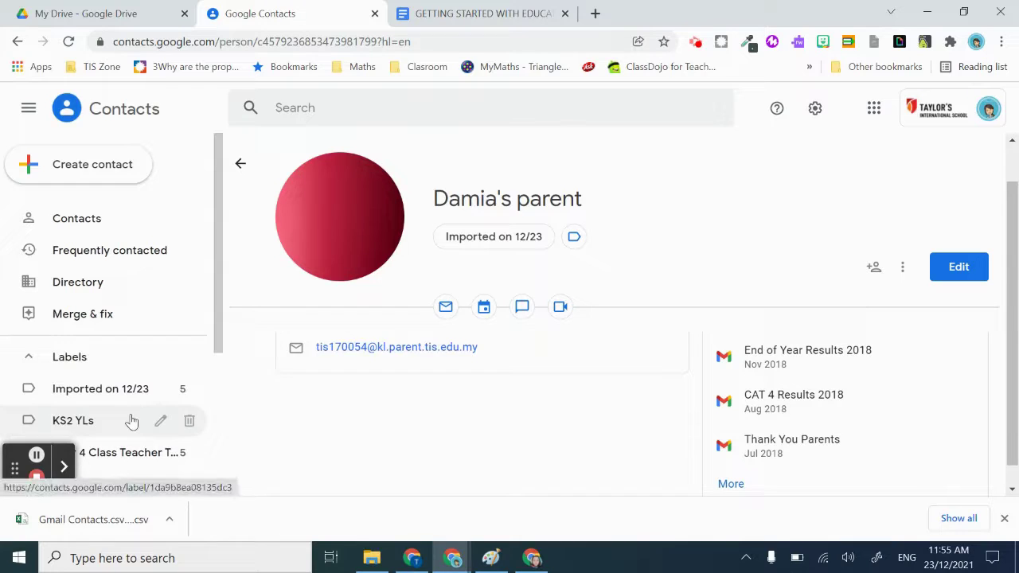
{"action": "scroll", "coordinate": [131, 394], "scroll_direction": "down", "scroll_amount": 1}
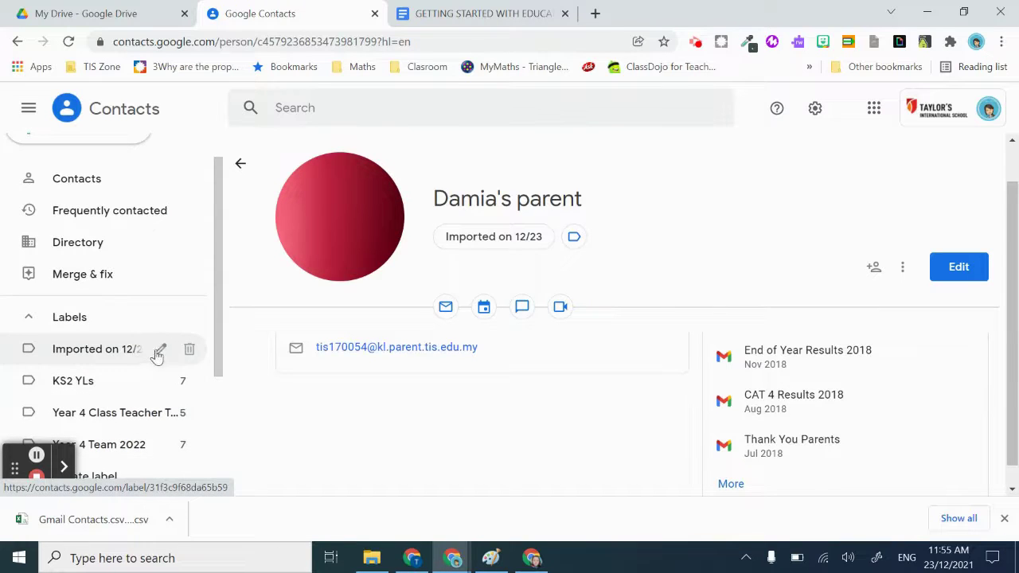
Rename the Imported on 12/23 label to Parents 2022 and view its five contacts
{"action": "left_click", "coordinate": [159, 350]}
{"action": "type", "text": "Parents 2022"}
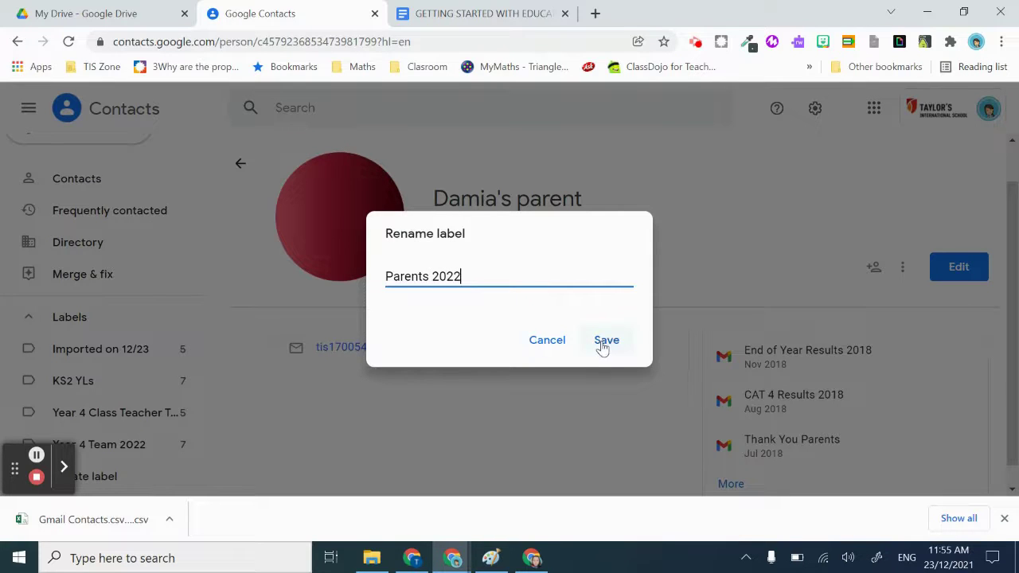
{"action": "left_click", "coordinate": [604, 341]}
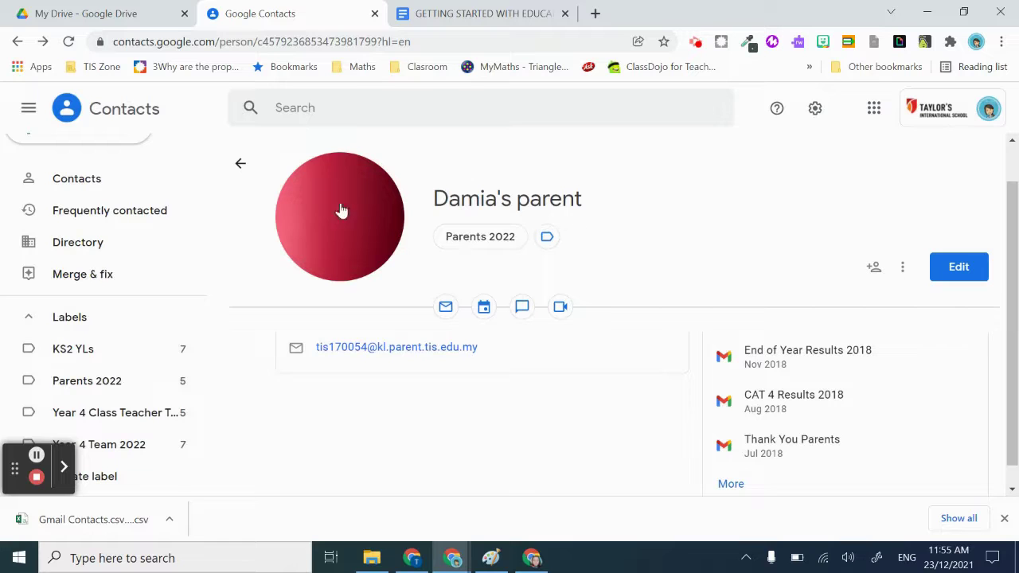
{"action": "left_click", "coordinate": [94, 383]}
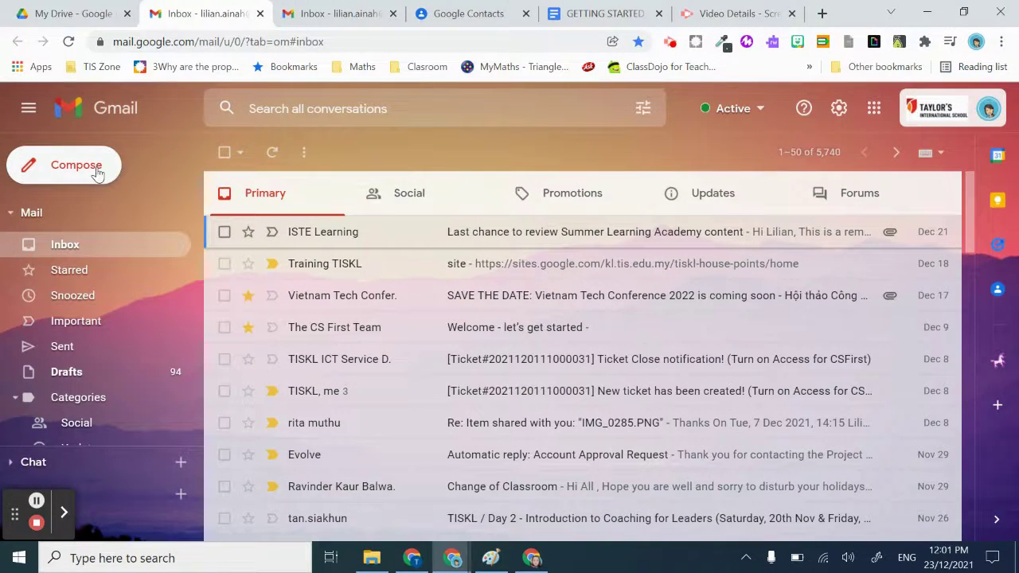
Compose a new email with the whole Parents 2022 group in Bcc
{"action": "left_click", "coordinate": [97, 173]}
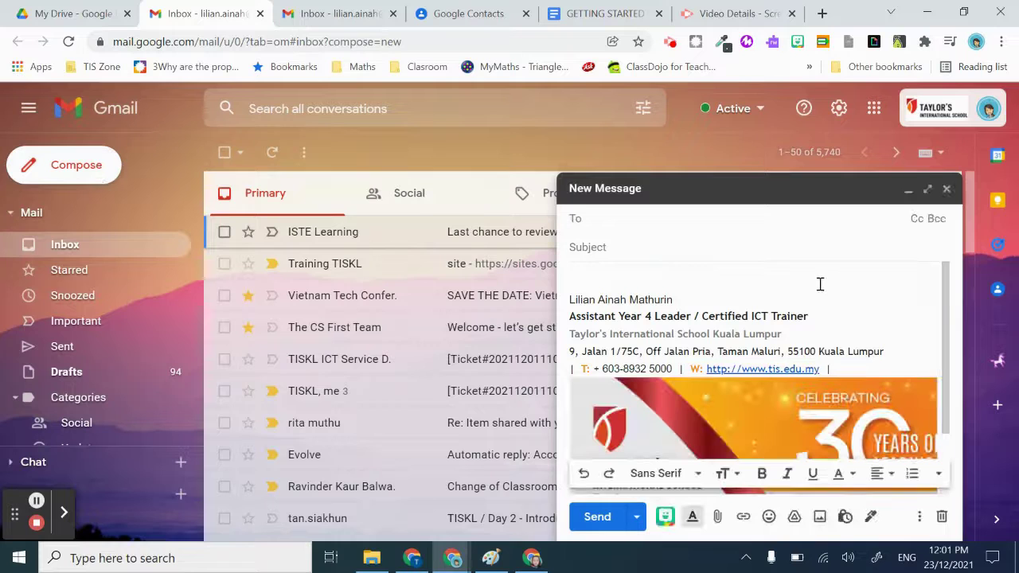
{"action": "left_click", "coordinate": [937, 218]}
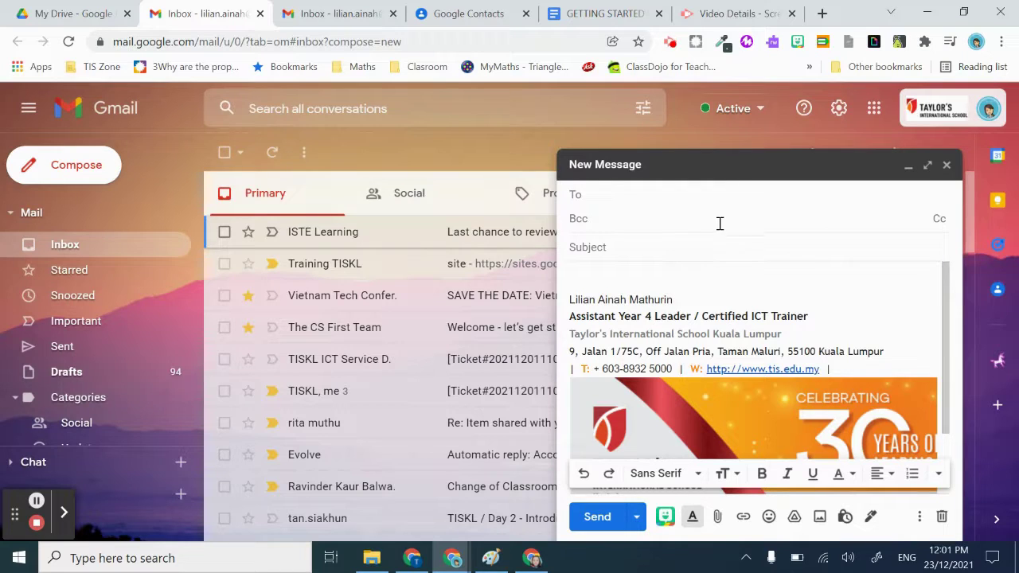
{"action": "type", "text": "pare"}
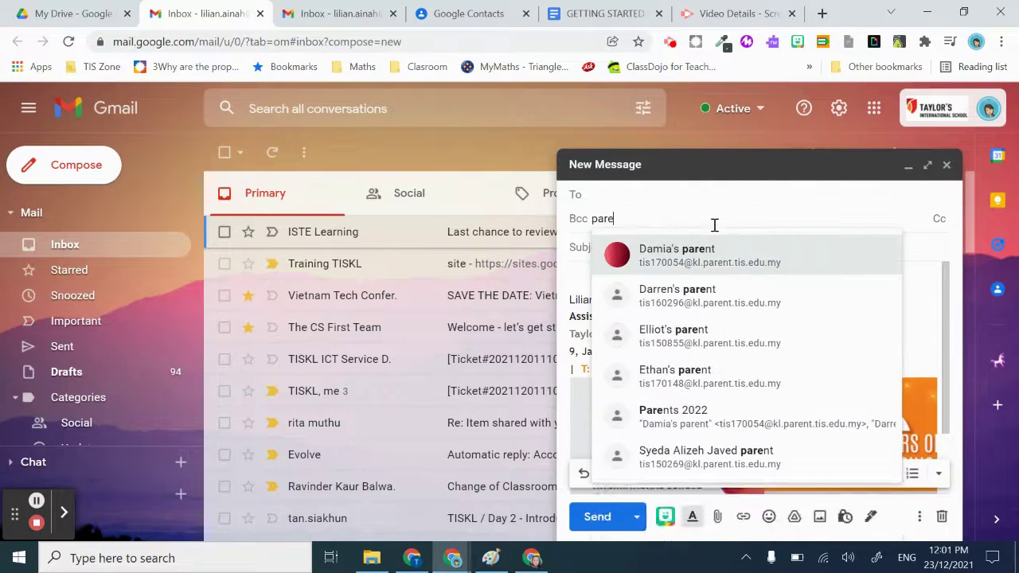
{"action": "key", "text": "BackSpace"}
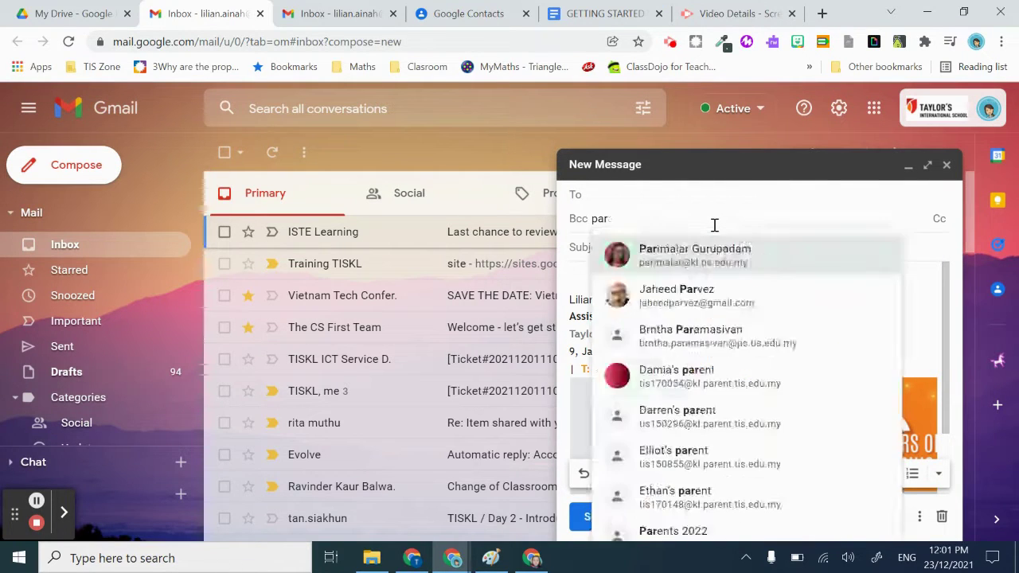
{"action": "type", "text": "e"}
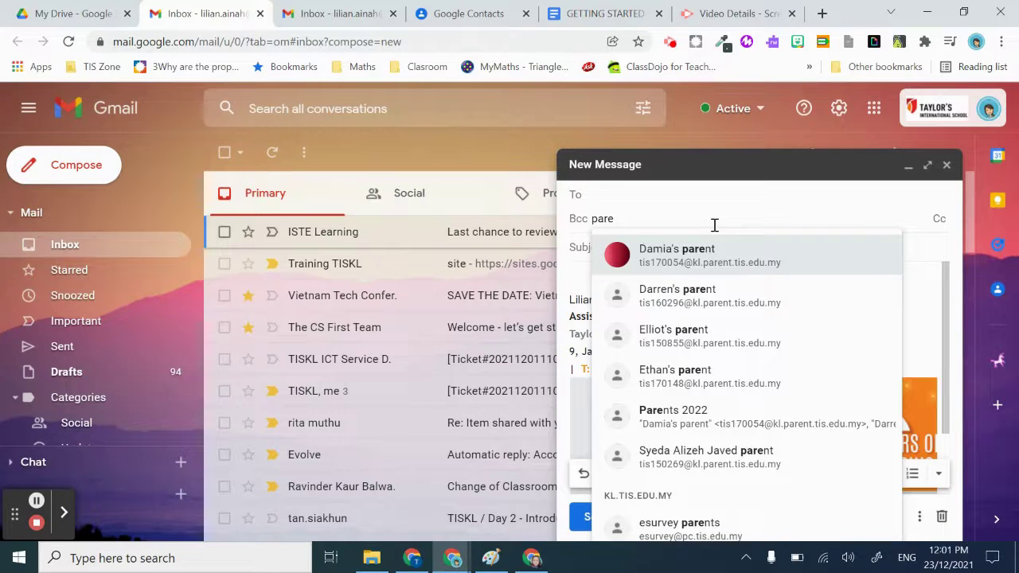
{"action": "left_click", "coordinate": [710, 422]}
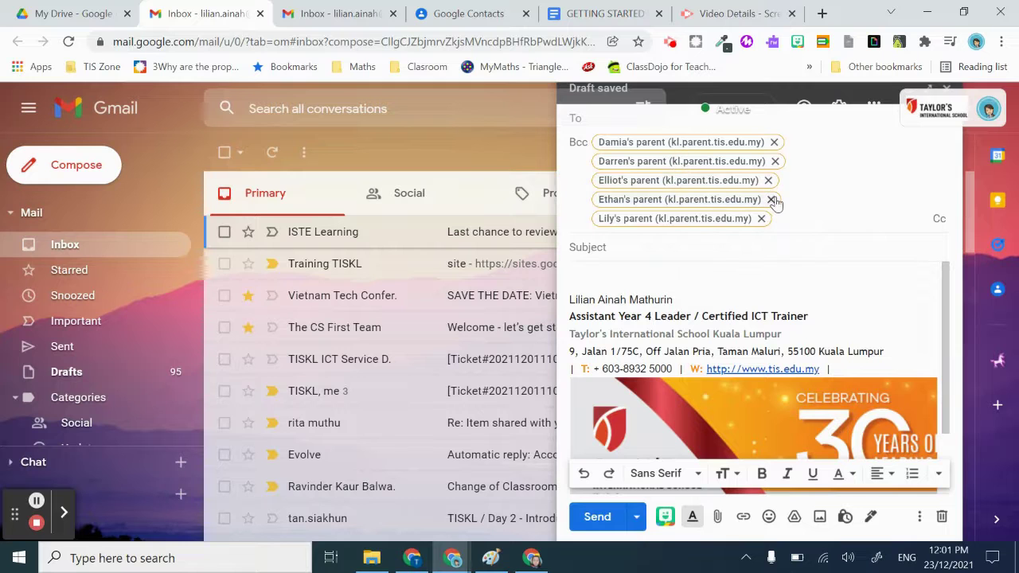
Give the email the subject Hello and move to the message body
{"action": "left_click", "coordinate": [678, 252]}
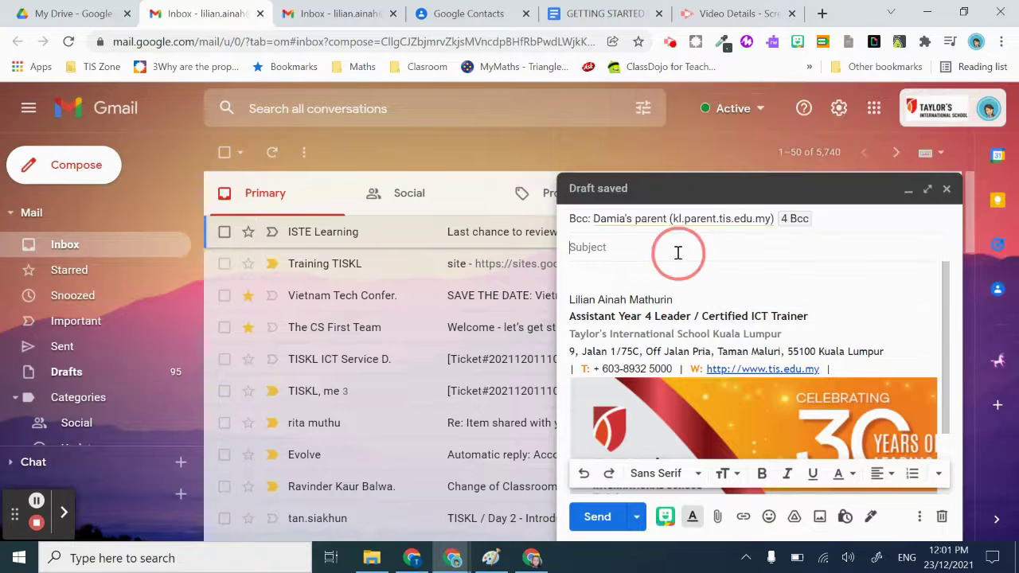
{"action": "type", "text": "Hello"}
{"action": "left_click", "coordinate": [637, 278]}
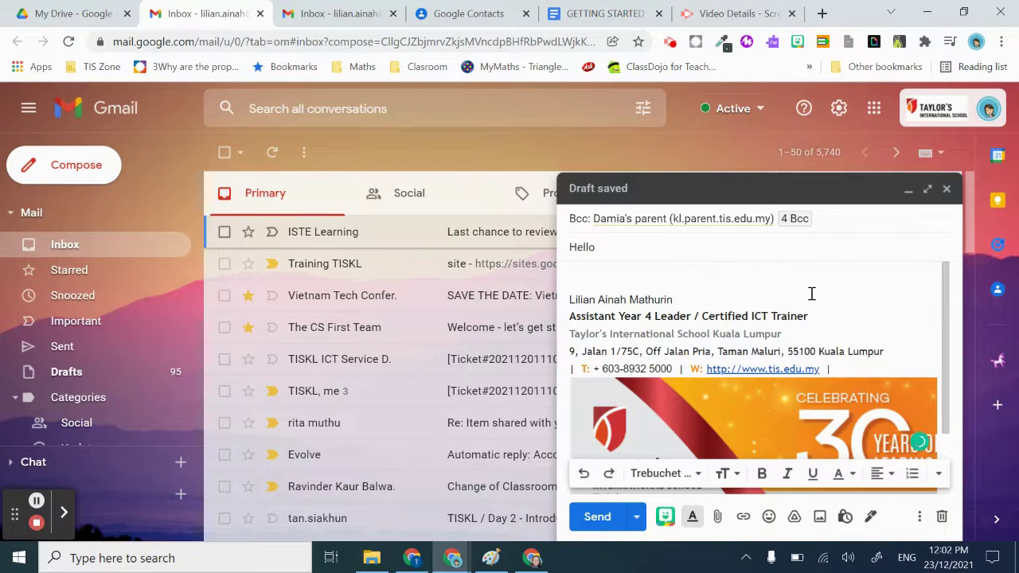